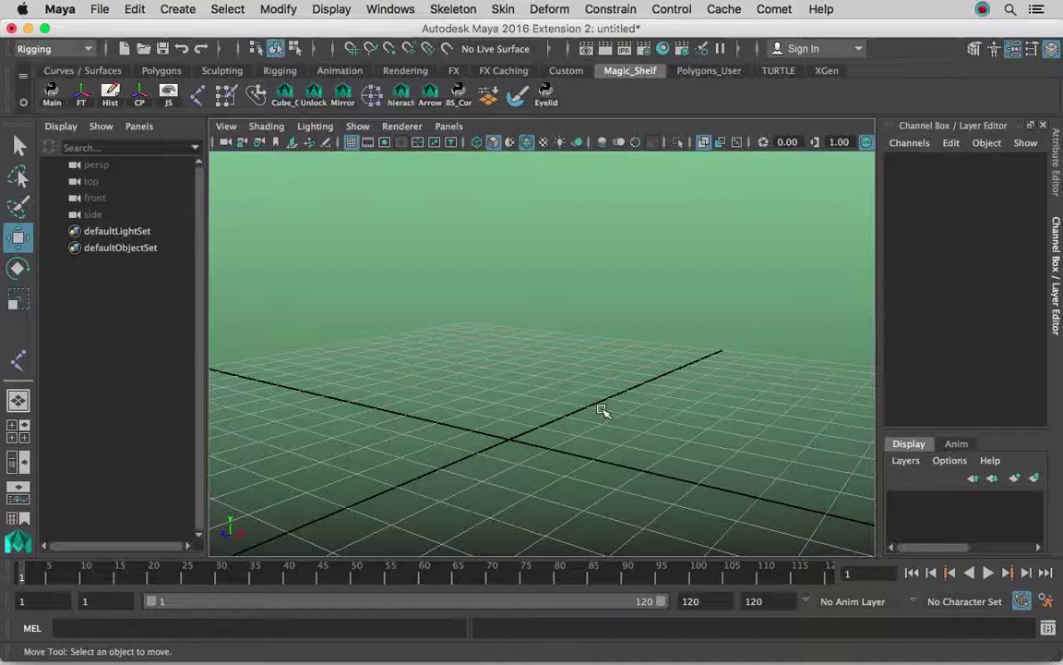
Create a polygon cylinder at the origin and duplicate it twice in place
alt+drag(588, 359, 580, 297)
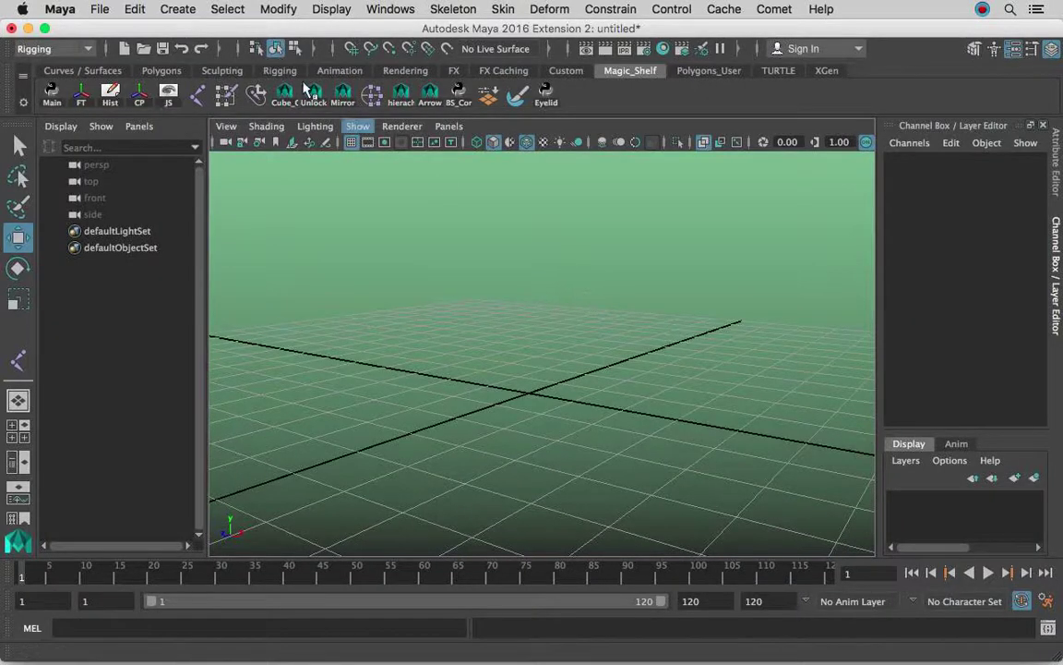
mouse_move(572, 321)
alt+mouse_down()
mouse_move(558, 311)
mouse_move(566, 315)
alt+mouse_up()
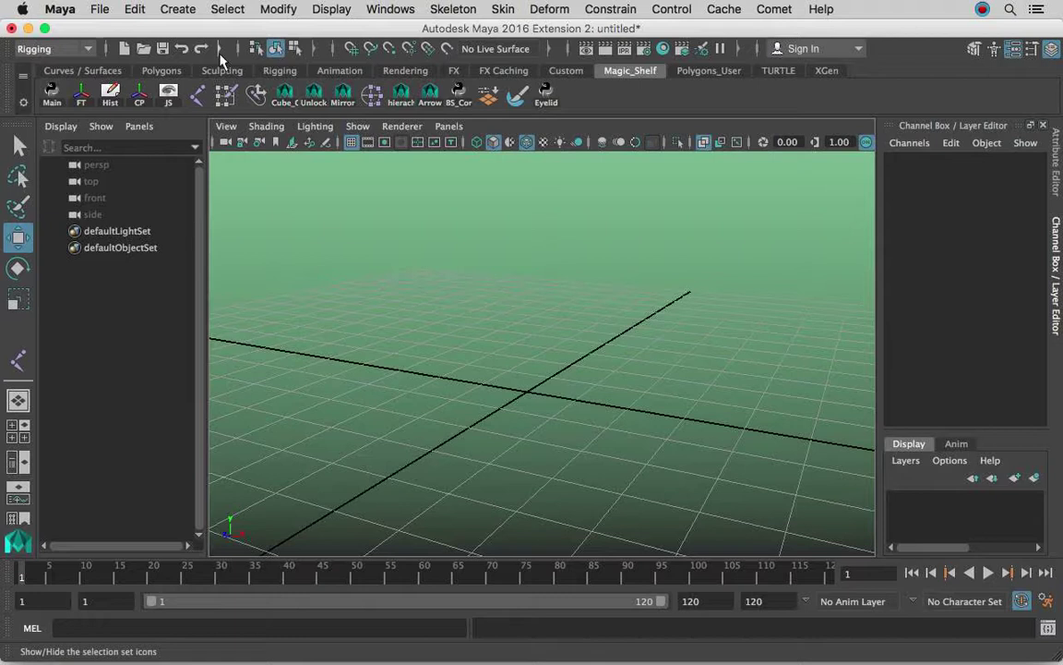
click(178, 8)
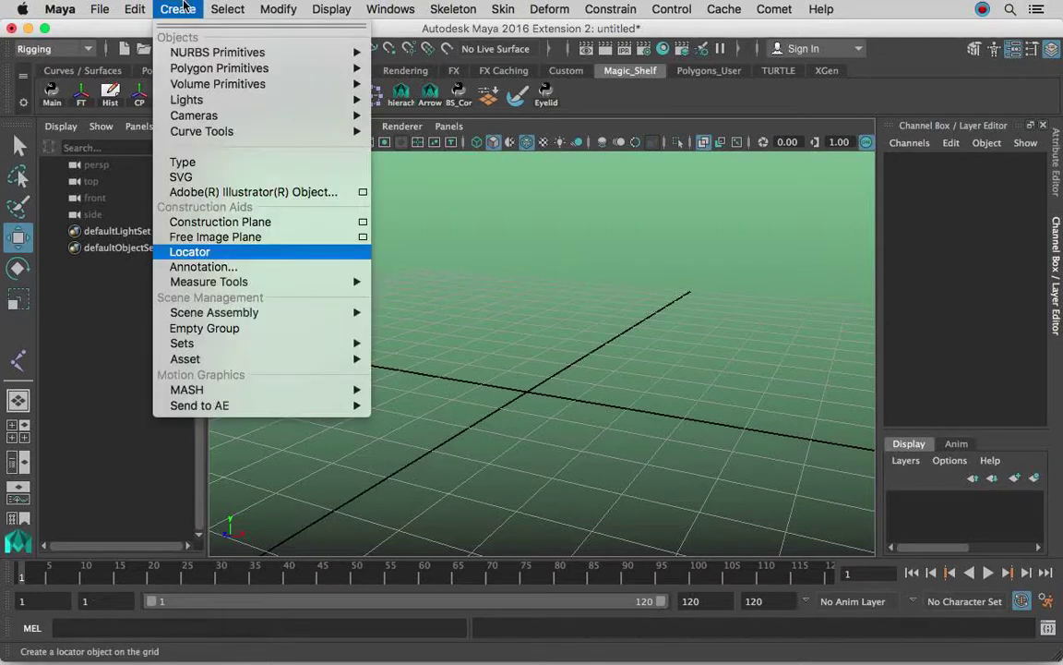
mouse_move(222, 69)
click(406, 106)
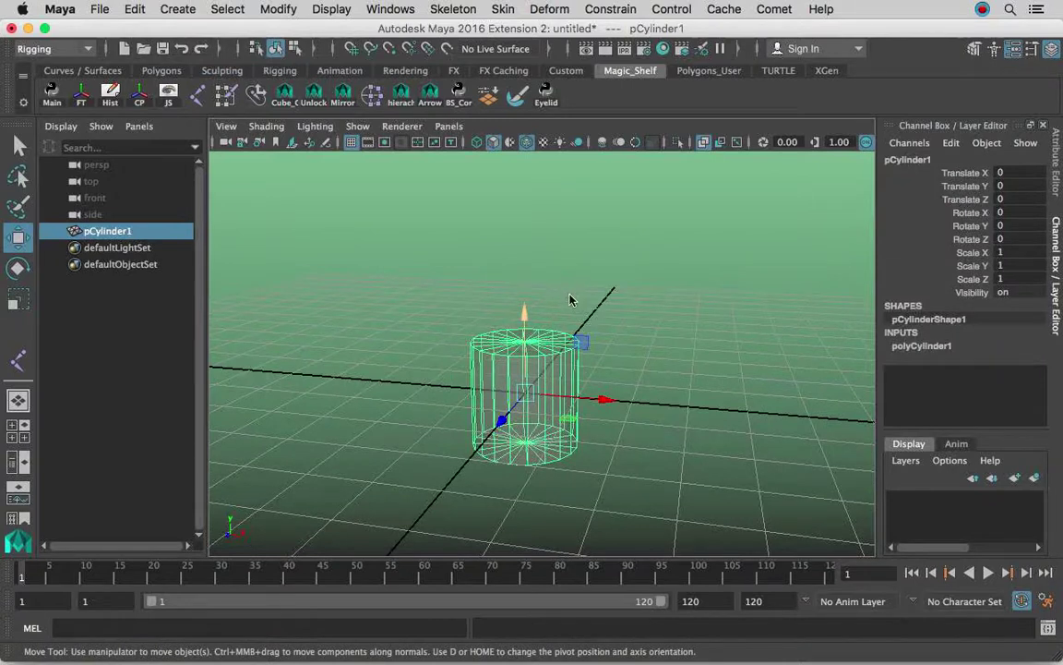
key(ctrl+d)
key(ctrl+d)
click(128, 230)
click(135, 248)
click(143, 265)
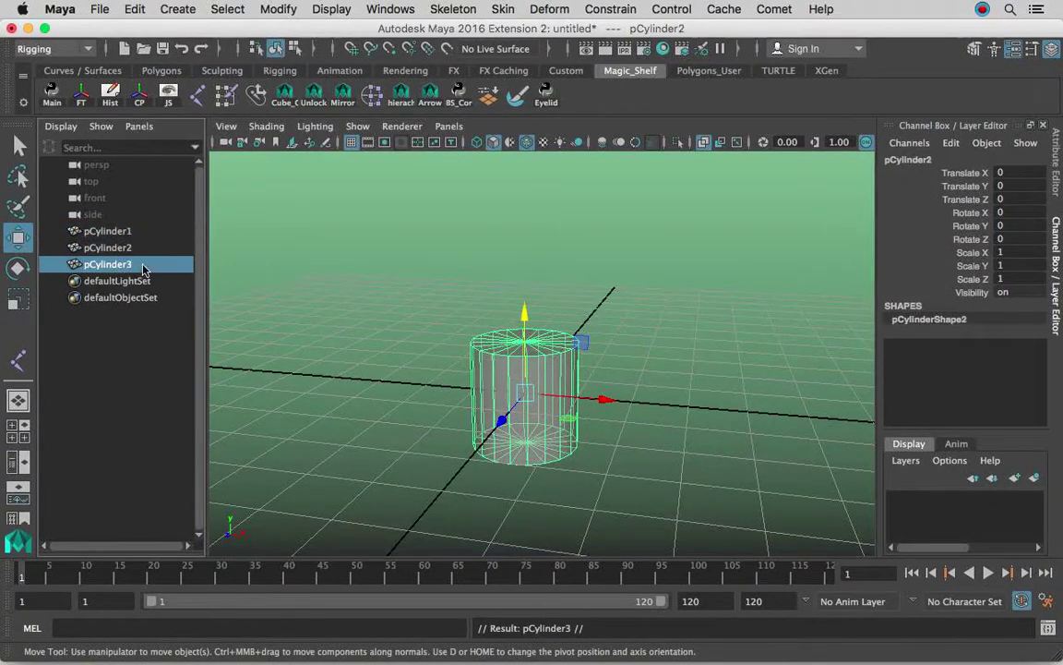
Move pCylinder1 straight up to about 2.79 in Y, above the other two cylinders
click(142, 231)
drag(524, 314, 521, 165)
alt+drag(523, 222, 558, 310)
Rotate pCylinder1 to -90 degrees in Z and flatten it into a thin upright wheel
key(e)
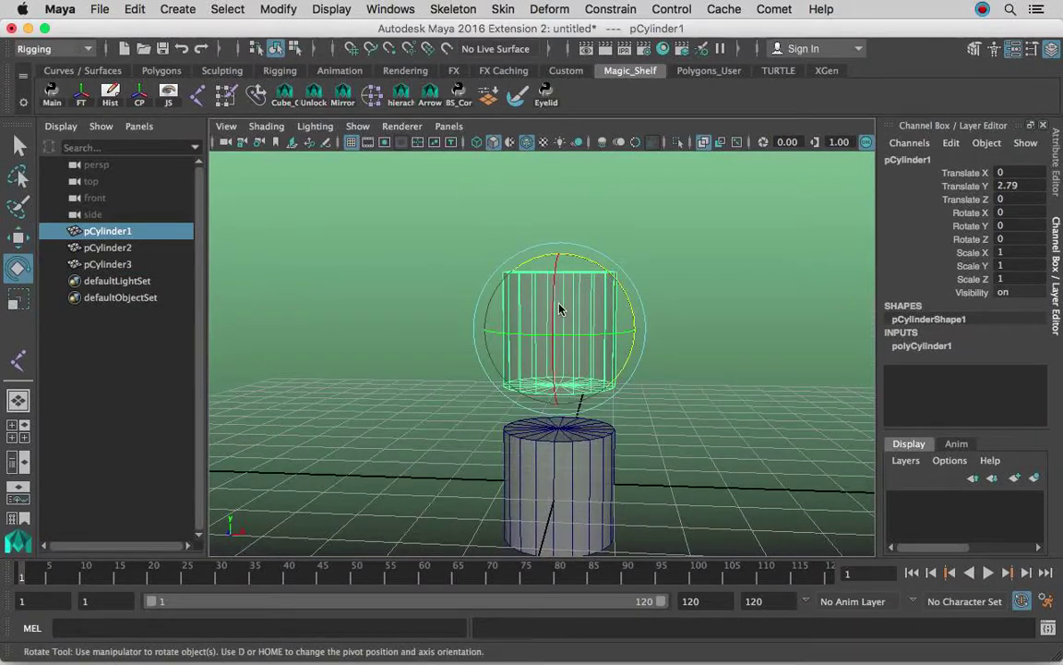
drag(617, 282, 655, 352)
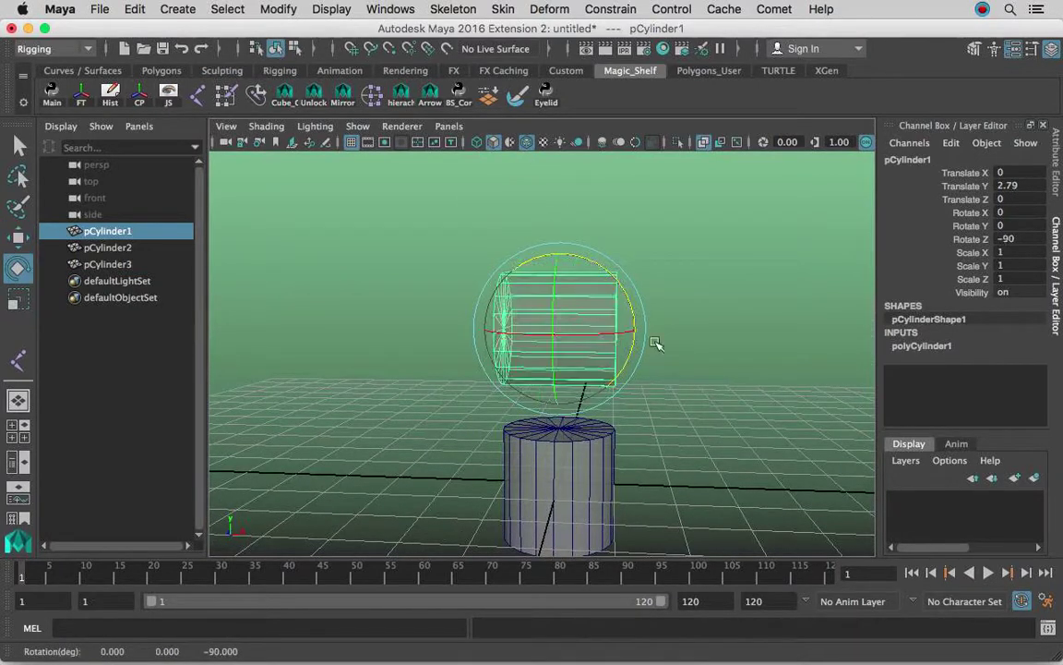
key(r)
drag(633, 333, 451, 379)
Scale pCylinder2 and pCylinder3 together to about 0.191 in X and Z, making them thin rods
click(450, 378)
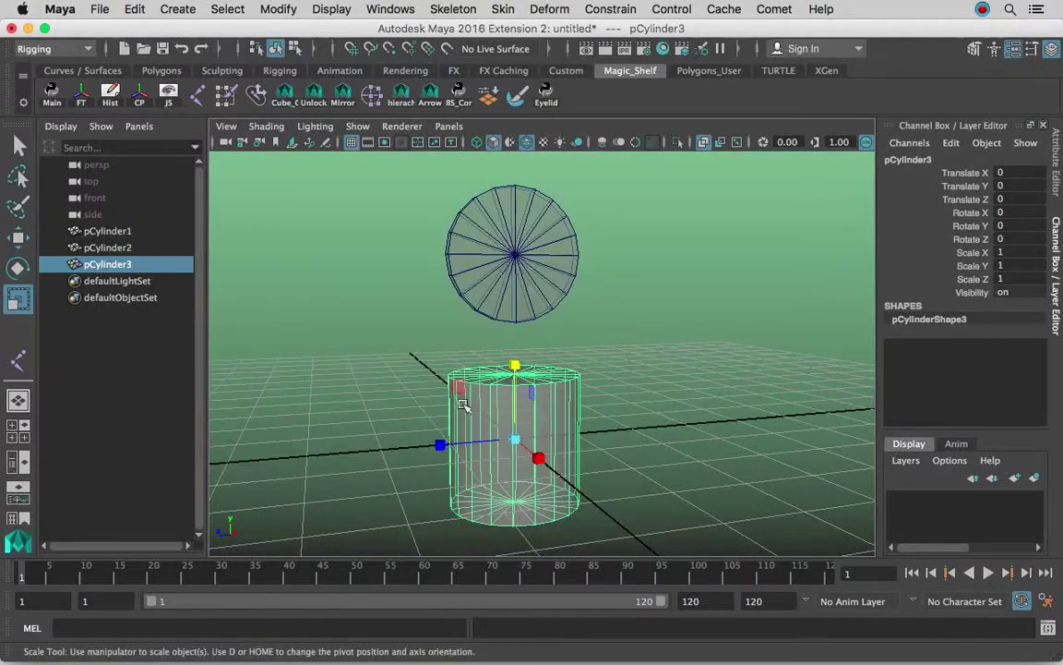
ctrl+click(108, 247)
alt+drag(628, 451, 600, 395)
key(w)
key(r)
alt+drag(570, 444, 618, 427)
key(w)
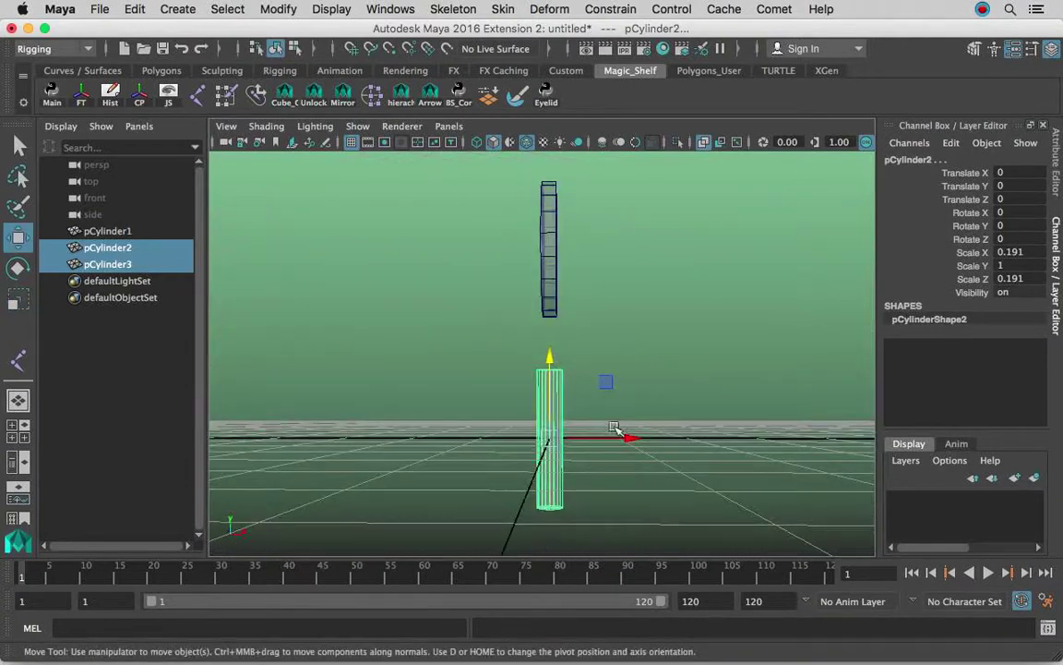
Move both rods beside the wheel at about X 0.478, Y 1.293, and scale them to about 1.245 in Y and 0.126 in X and Z
drag(606, 382, 593, 428)
key(r)
drag(562, 312, 562, 294)
alt+drag(591, 416, 565, 452)
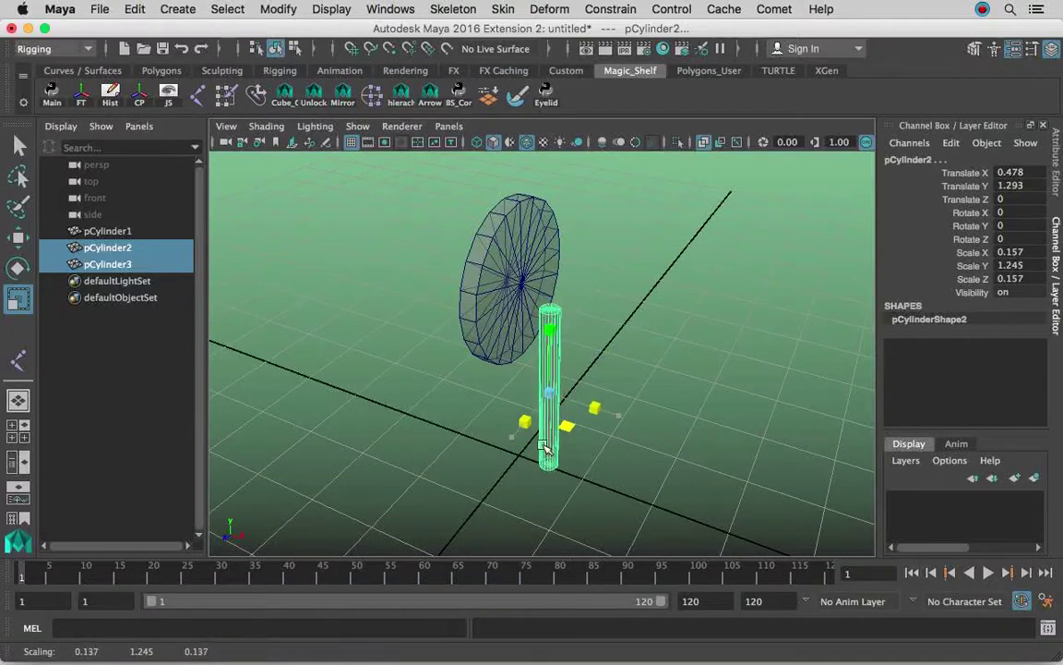
Lower both rods together to about 0.225 in Y so they sit below the wheel
key(w)
alt+drag(551, 434, 239, 315)
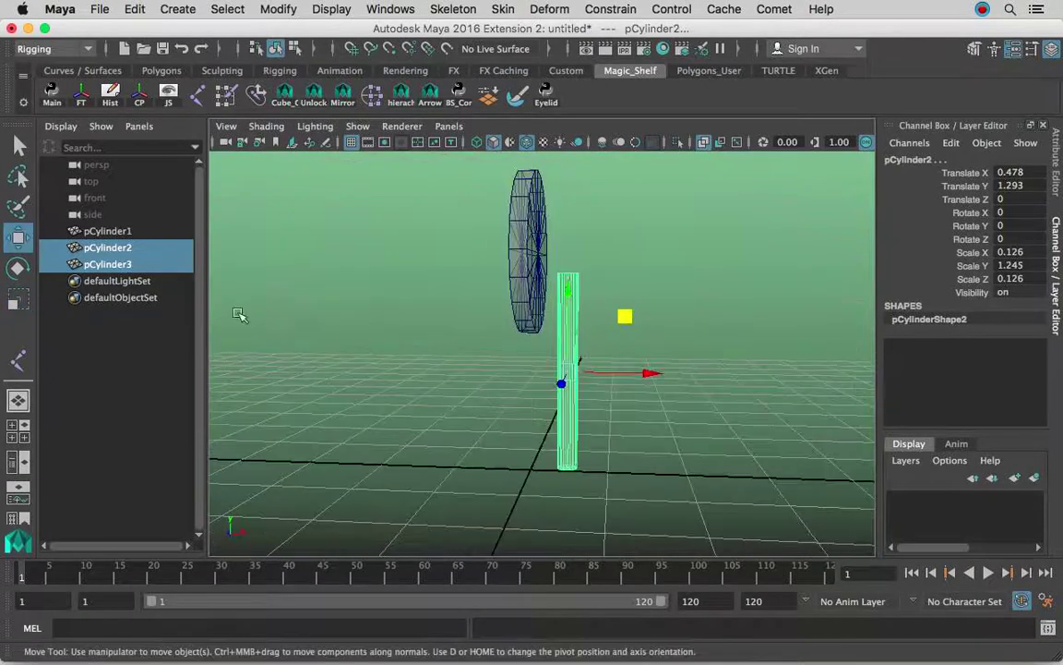
drag(564, 285, 510, 372)
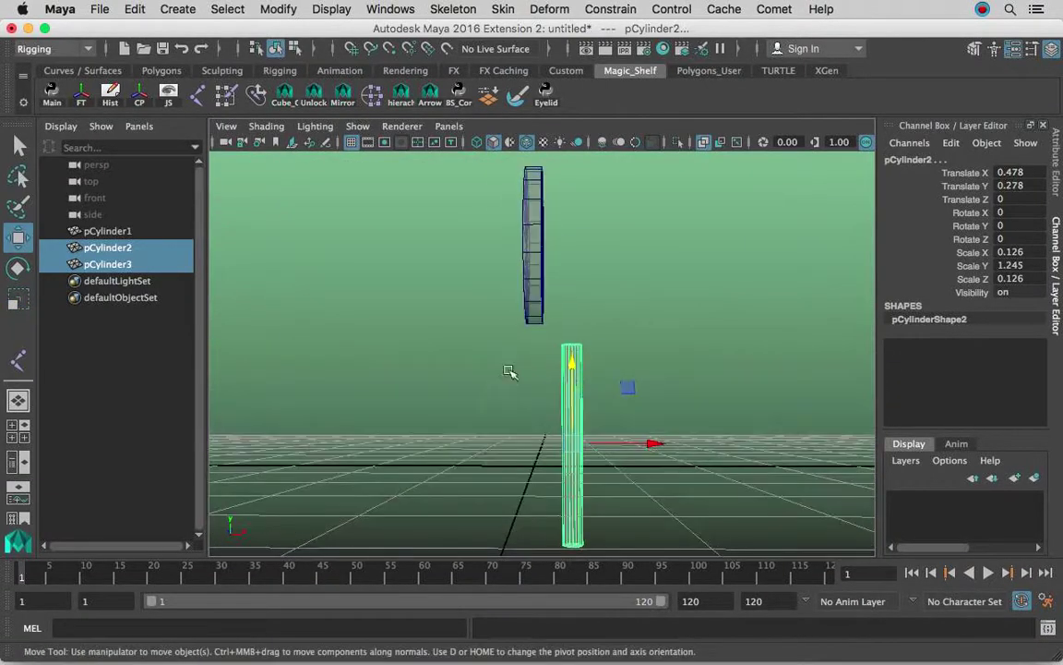
Raise pCylinder2 to about 1.5 in Y and thin it to about 0.071 in X and Z to form the inner piston rod
click(138, 247)
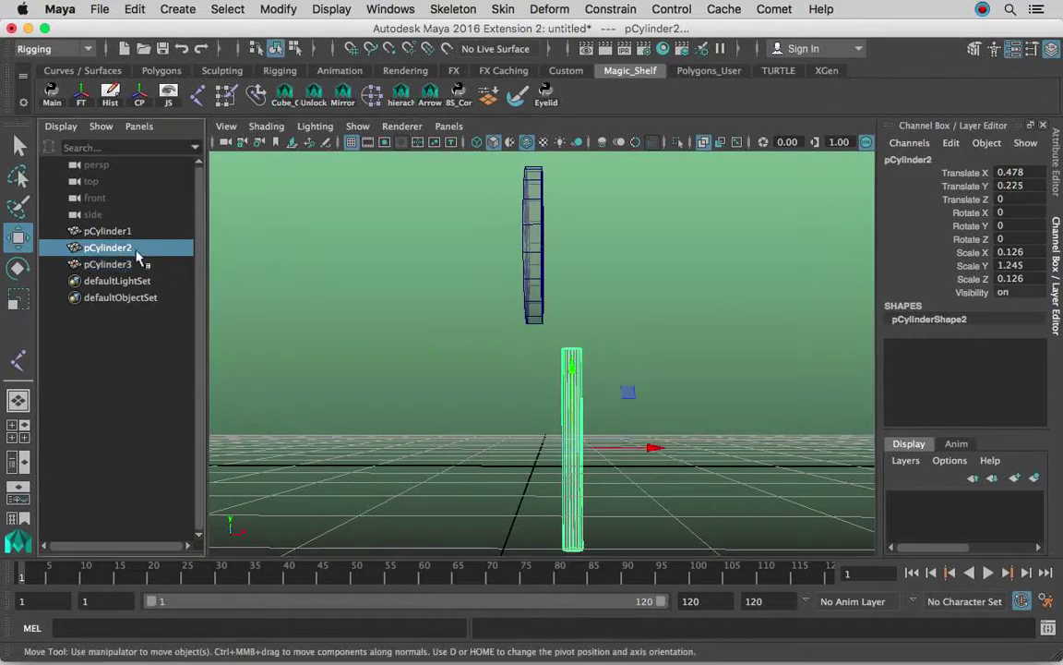
drag(573, 369, 574, 266)
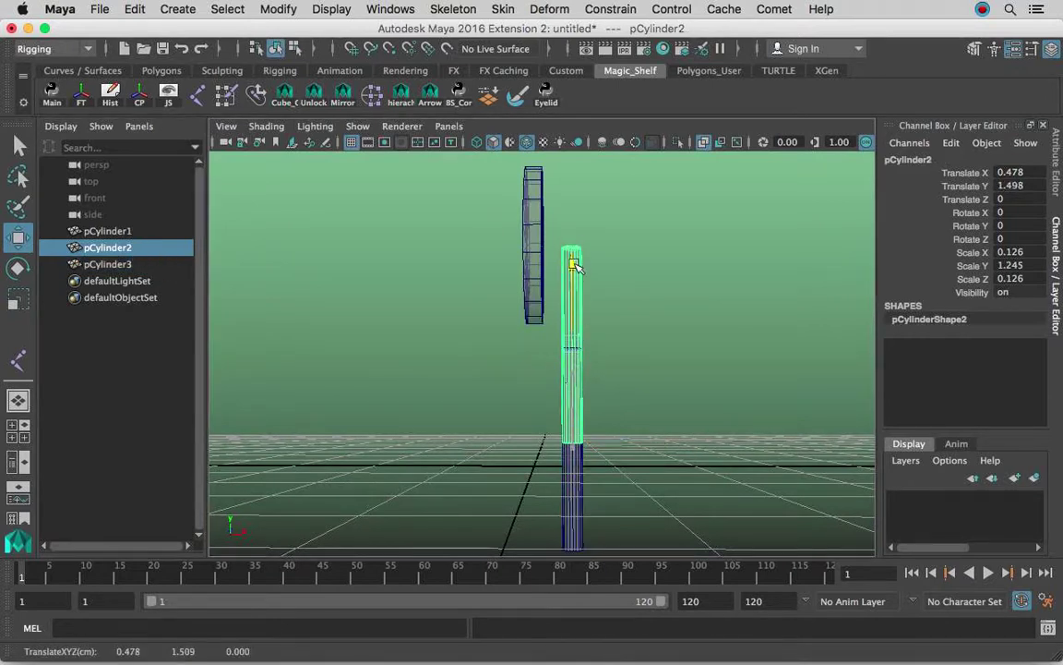
alt+drag(619, 333, 672, 403)
key(r)
drag(547, 495, 631, 487)
alt+right_drag(631, 487, 775, 404)
click(693, 287)
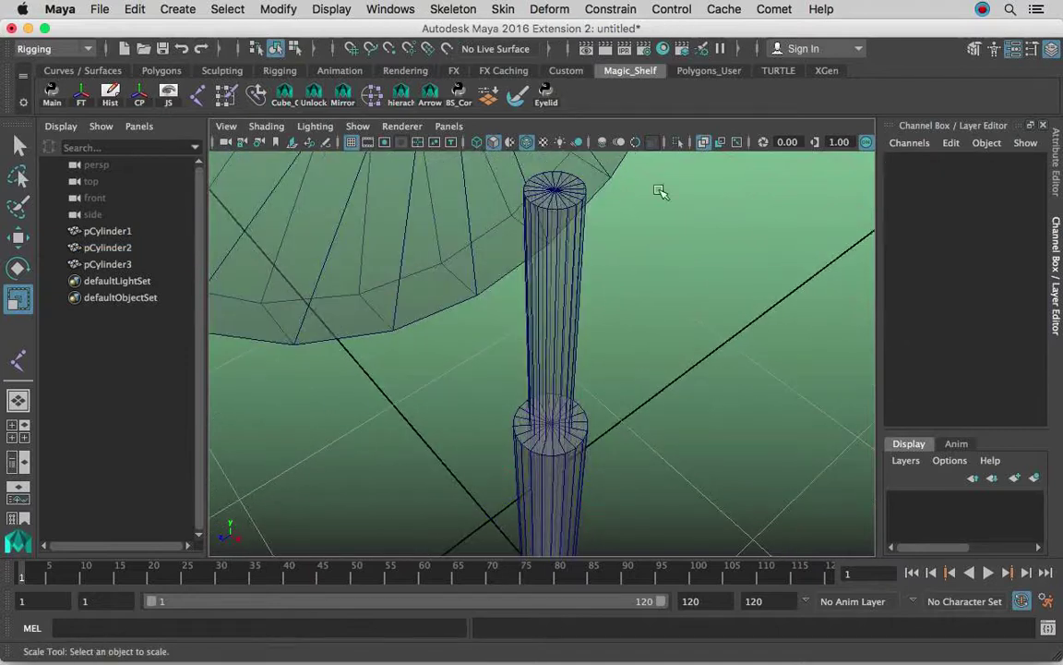
Inspect the piston joint with X-Ray shading off, and restore X-Ray shading
click(704, 142)
alt+drag(653, 369, 543, 402)
alt+drag(680, 377, 582, 312)
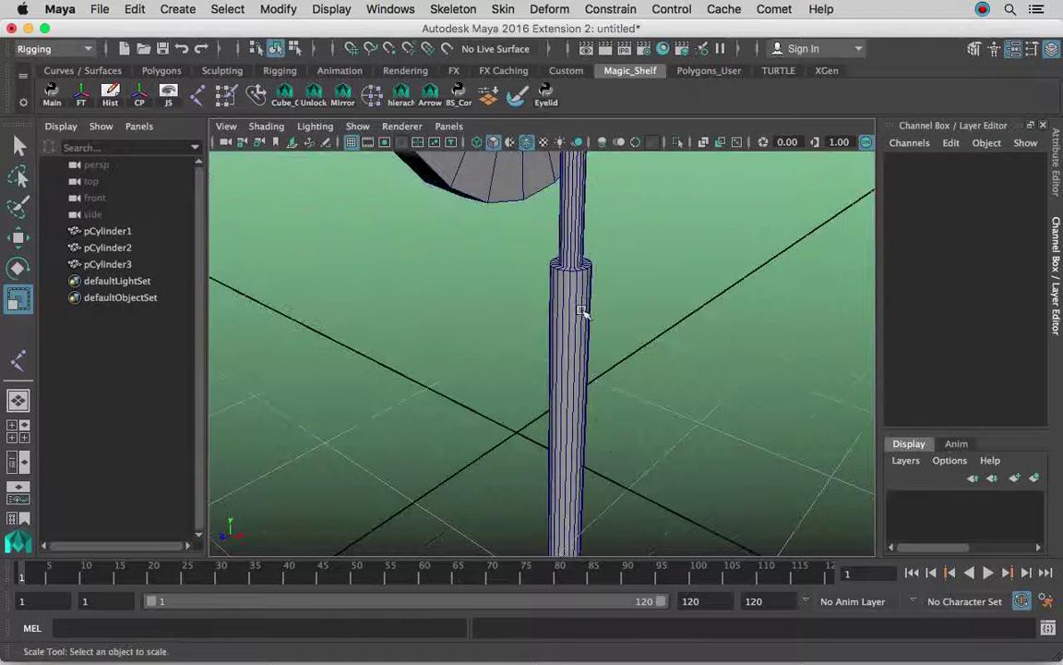
click(704, 142)
alt+right_drag(711, 309, 629, 311)
alt+middle_drag(628, 311, 656, 269)
Shorten pCylinder2 by raising its bottom vertices, and position the rod at about 1.163 in Y
click(605, 210)
alt+drag(616, 238, 499, 190)
right_drag(498, 189, 445, 158)
drag(514, 363, 611, 445)
alt+middle_drag(626, 434, 647, 334)
key(w)
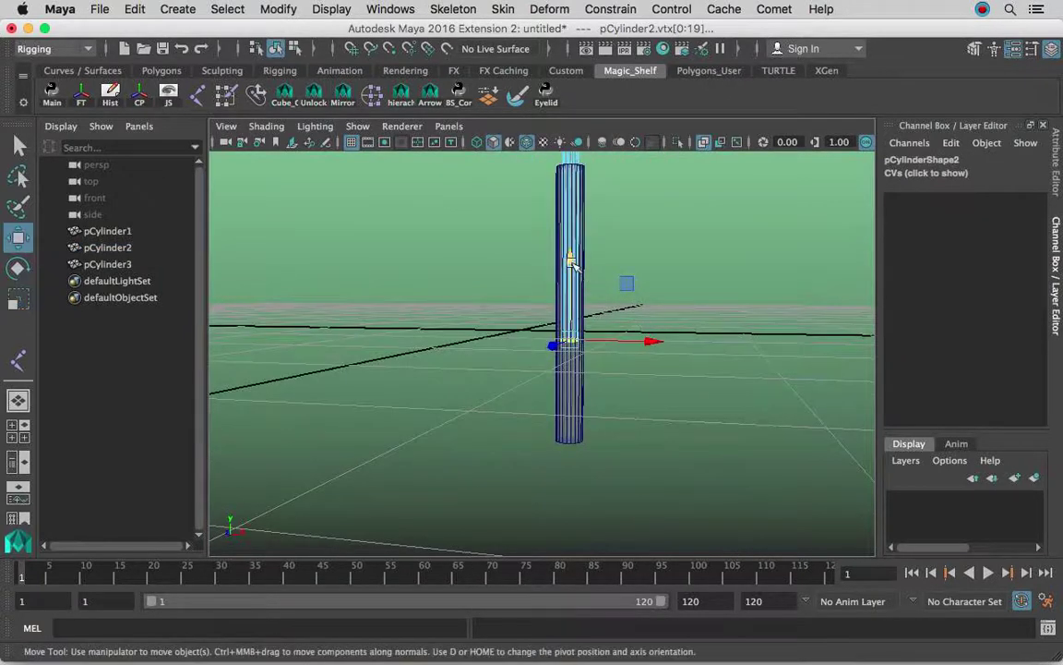
alt+middle_drag(607, 260, 595, 339)
drag(563, 334, 575, 192)
alt+drag(684, 255, 535, 308)
right_drag(534, 297, 558, 312)
mouse_move(533, 294)
alt+mouse_down()
mouse_move(511, 280)
mouse_move(527, 297)
mouse_move(520, 305)
alt+mouse_up()
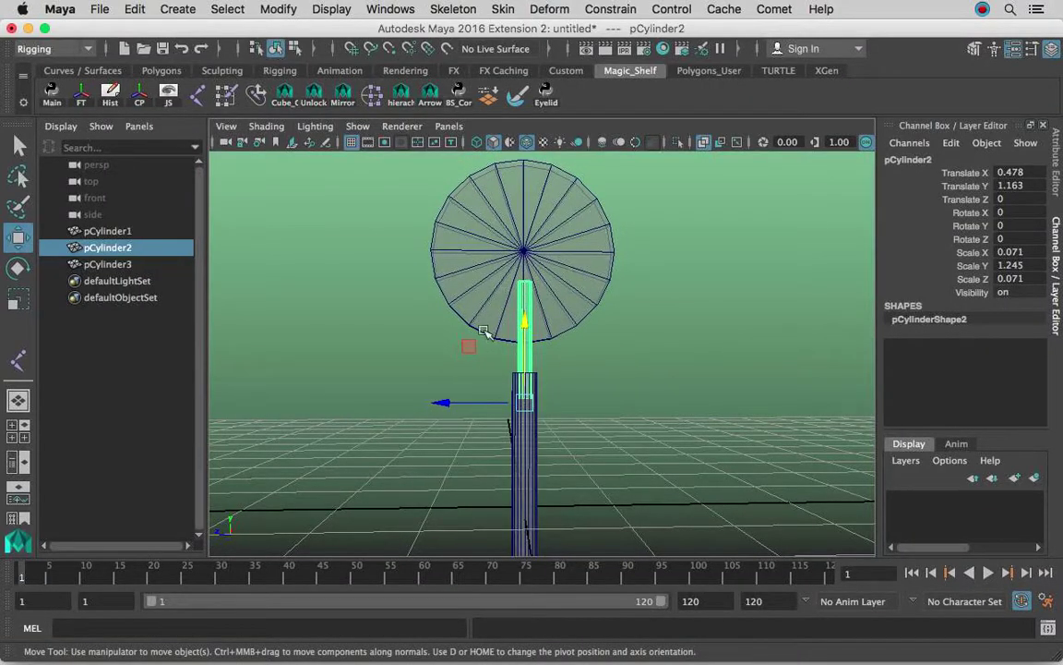
drag(470, 346, 473, 293)
alt+right_drag(526, 349, 624, 344)
key(super+z)
alt+drag(554, 347, 632, 390)
alt+right_drag(631, 390, 535, 386)
alt+drag(532, 392, 679, 354)
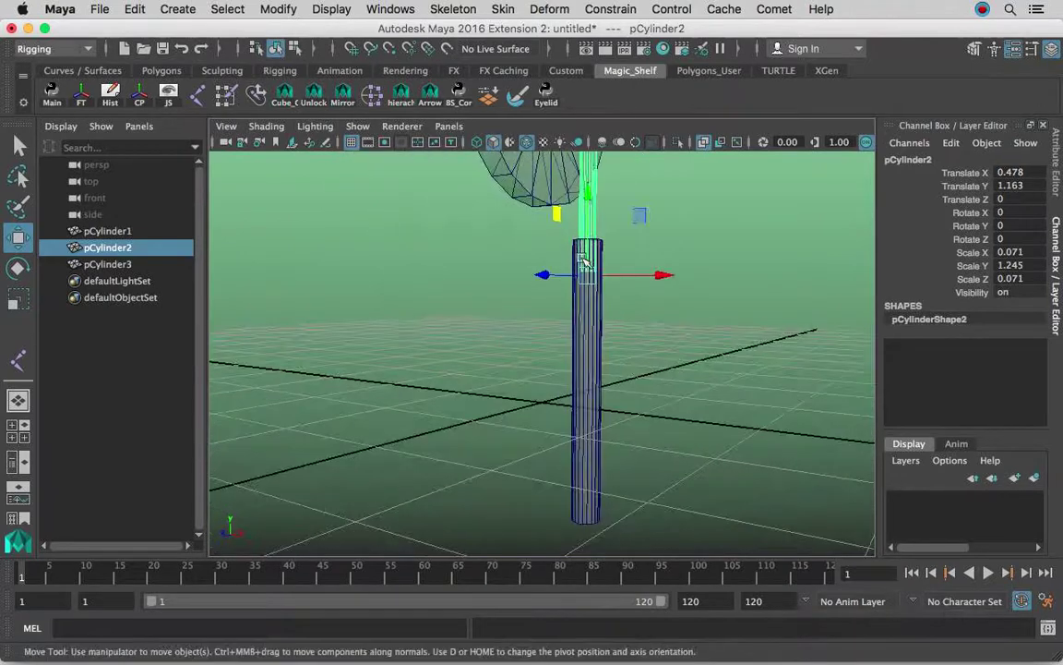
Extend pCylinder2 by moving its bottom vertices down inside the outer cylinder, and reselect it as an object
key(ctrl+z)
drag(589, 224, 579, 442)
alt+right_drag(646, 361, 611, 337)
alt+middle_drag(612, 336, 579, 493)
right_drag(541, 293, 606, 207)
click(560, 302)
alt+drag(560, 302, 578, 349)
click(545, 301)
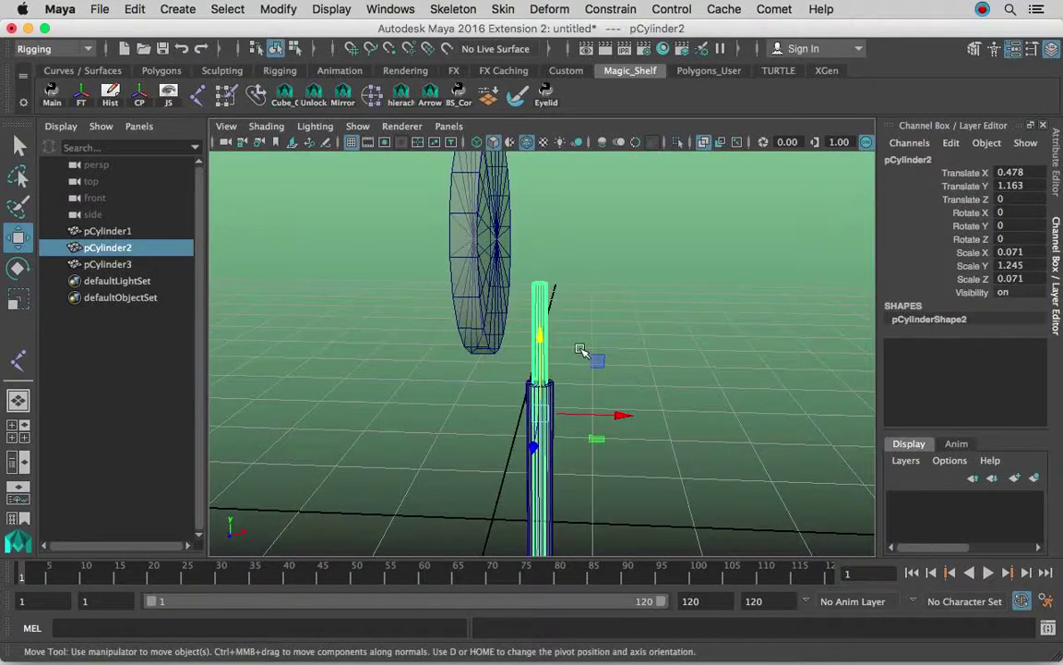
Snap the pivot of pCylinder2 to a vertex on the rim of its top cap
key(d)
key(d)
alt+drag(533, 338, 554, 323)
key(d)
drag(544, 415, 542, 289)
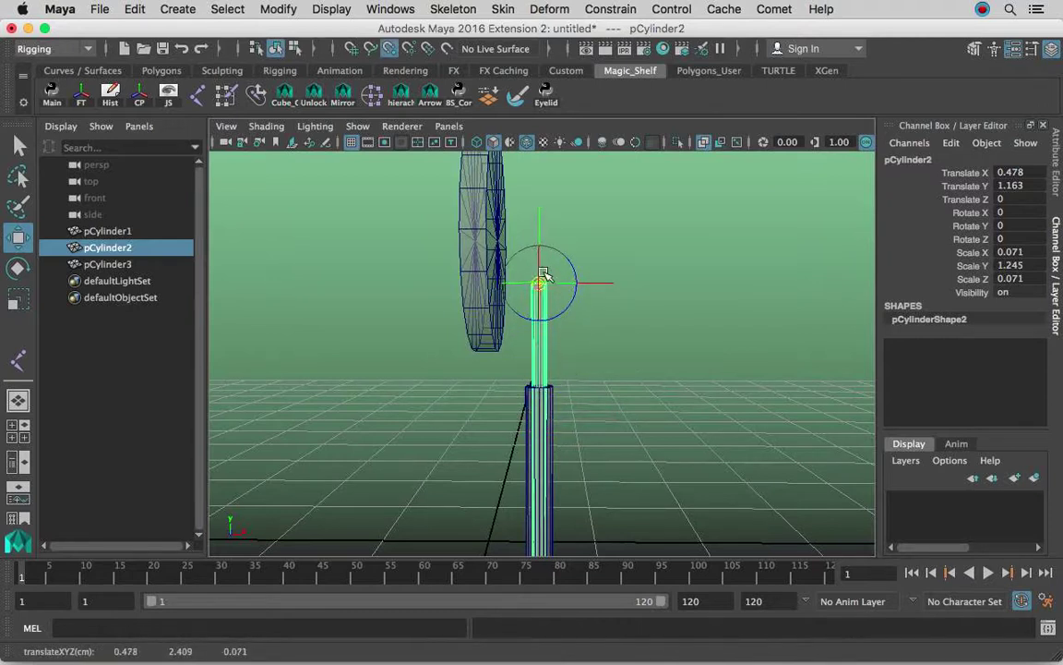
key(d)
Snap the pivot of the outer cylinder pCylinder3 to a vertex at its bottom end
alt+drag(587, 325, 561, 279)
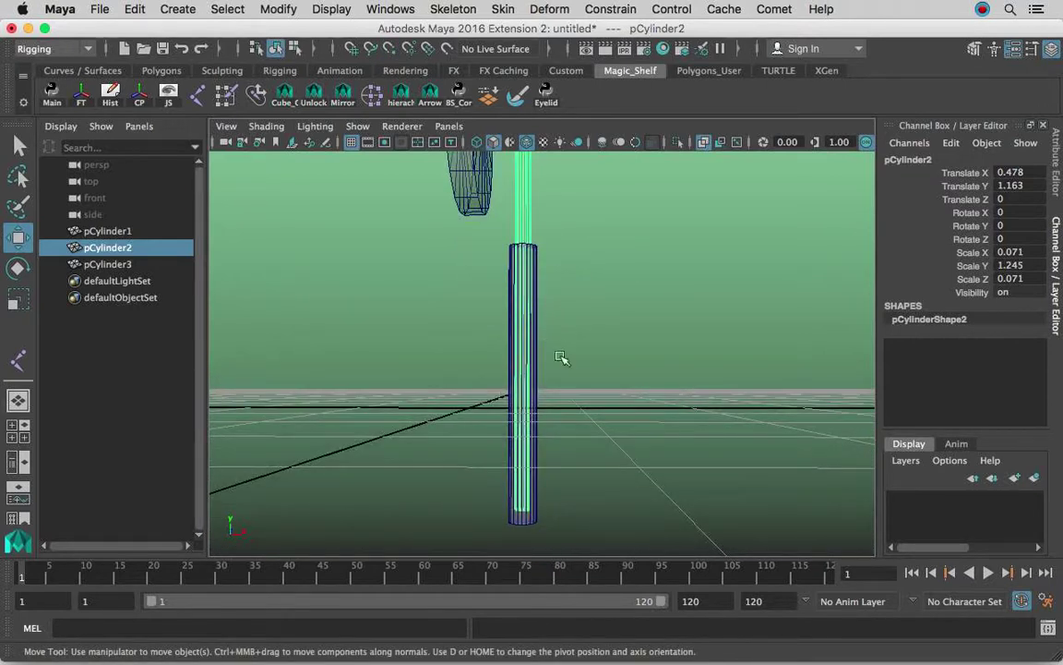
alt+drag(557, 322, 572, 318)
click(556, 401)
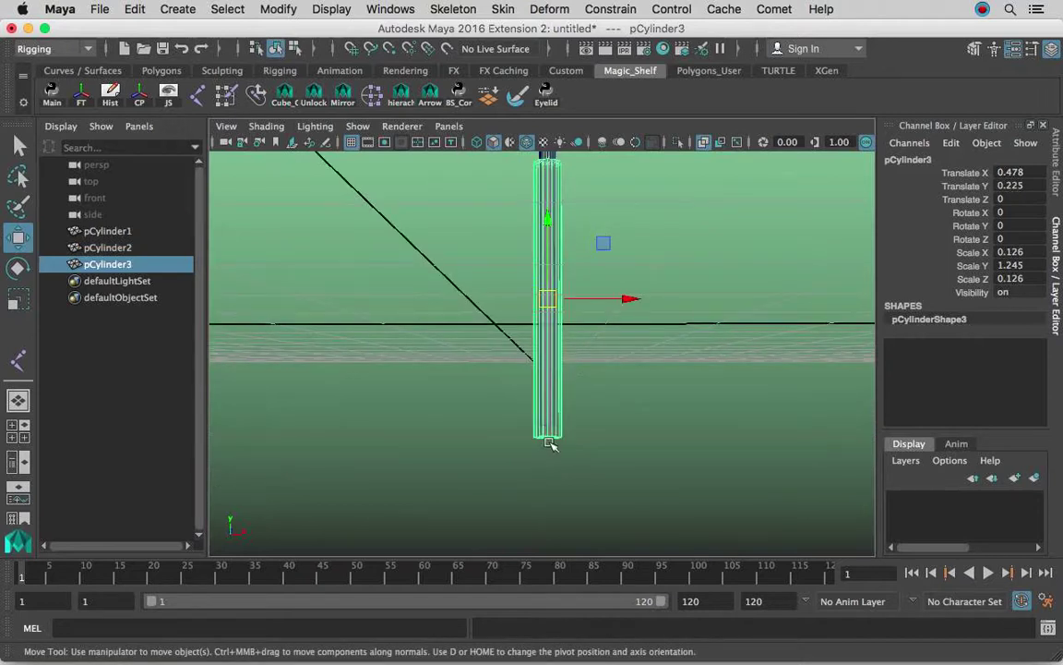
key(d)
key(v)
drag(552, 301, 555, 355)
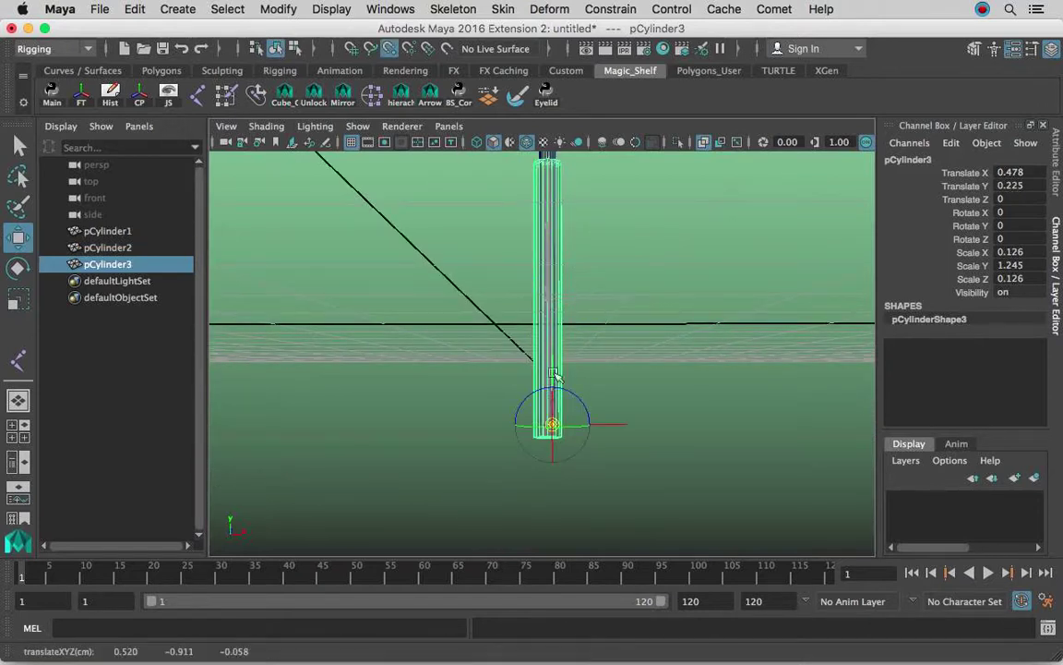
alt+drag(606, 316, 528, 365)
key(v)
drag(463, 328, 552, 451)
Snap the pivot of pCylinder2 to the center vertex of its top cap
click(552, 450)
key(d)
key(v)
drag(488, 442, 511, 411)
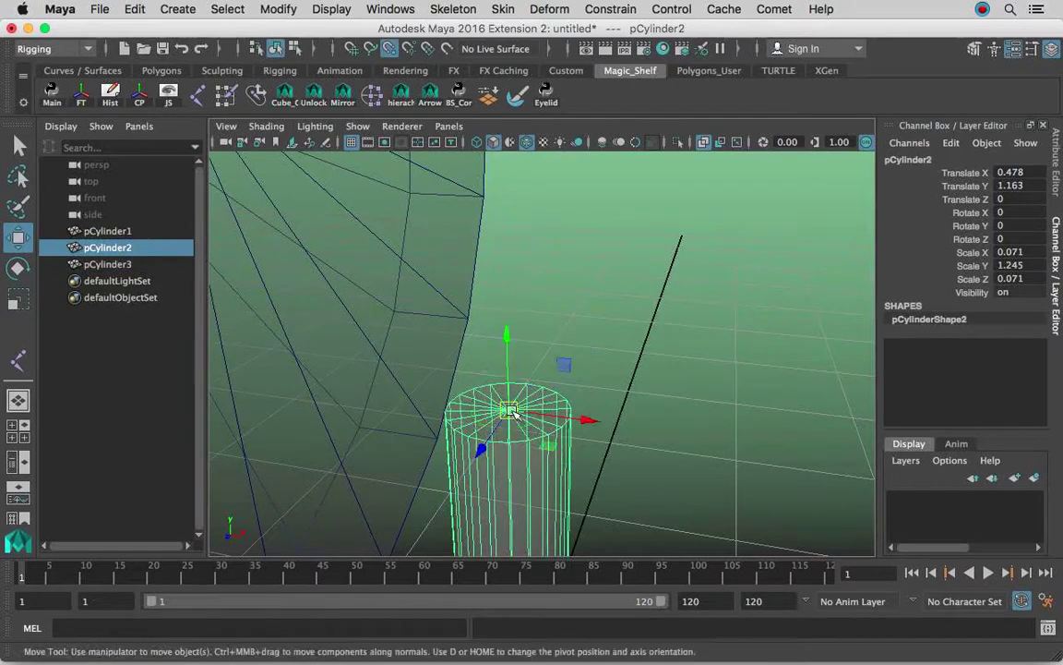
Delete the construction history of all three cylinders and freeze their transformations
alt+right_drag(625, 395, 404, 404)
alt+drag(403, 403, 565, 298)
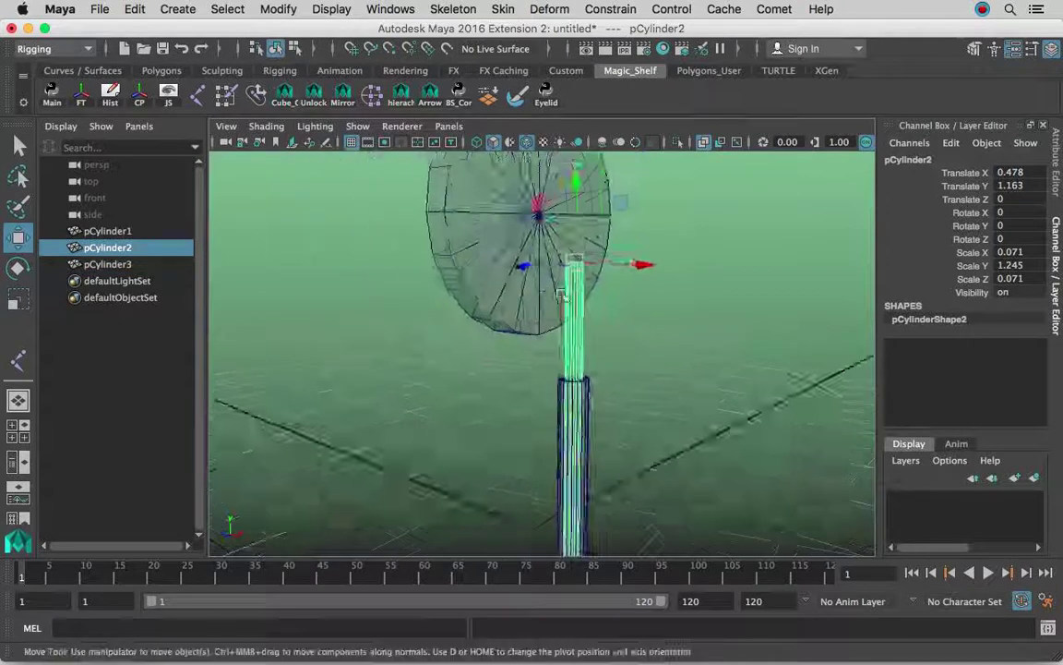
alt+right_drag(565, 297, 616, 303)
alt+drag(616, 304, 664, 473)
drag(454, 238, 444, 238)
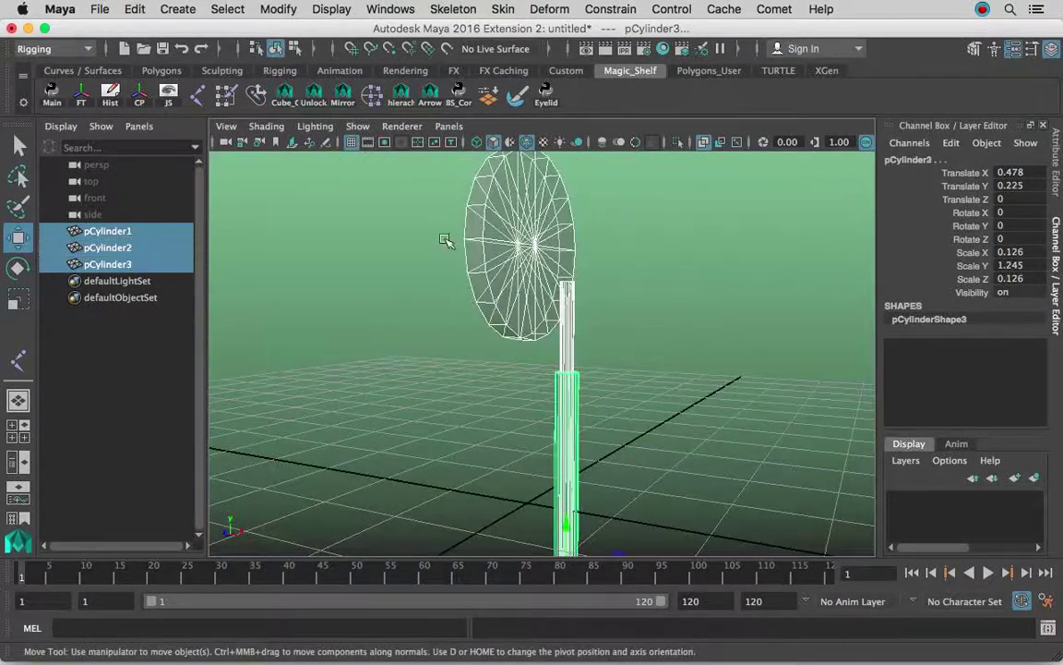
click(135, 8)
mouse_move(321, 205)
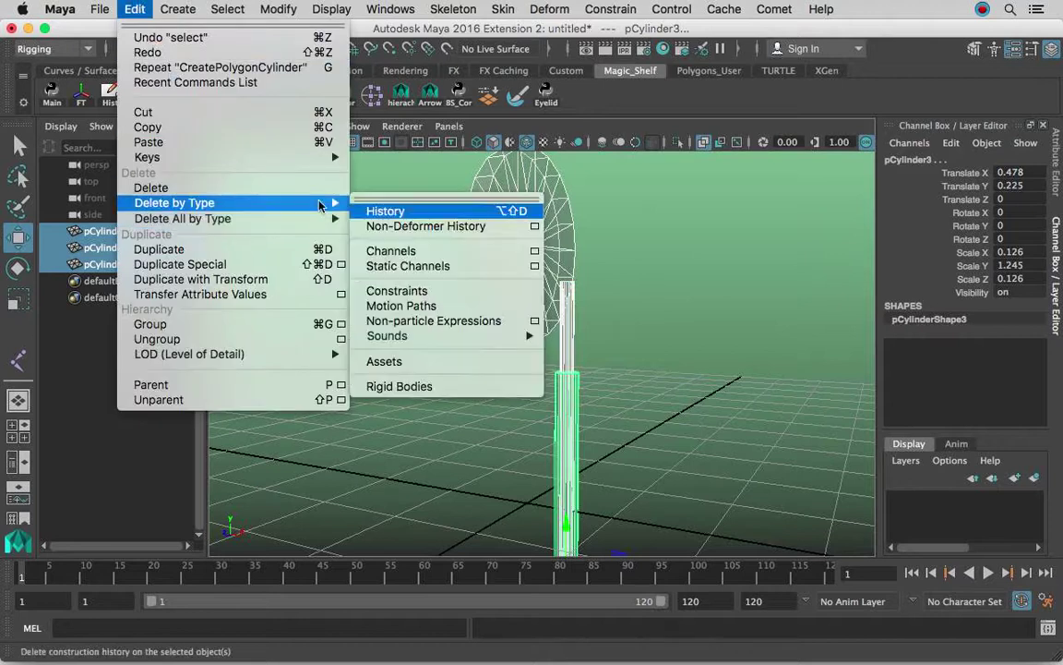
click(379, 212)
click(278, 8)
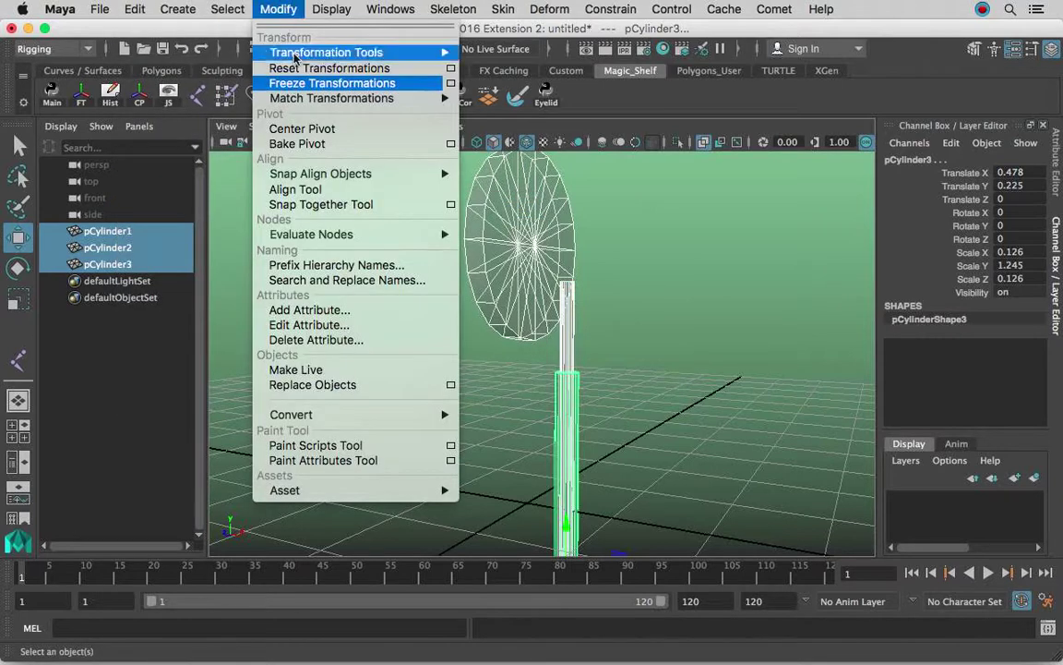
click(357, 83)
click(637, 308)
Lower the inner rod pCylinder2 to about -0.24 in Y, further into the outer cylinder
alt+right_drag(632, 311, 517, 325)
alt+drag(609, 328, 548, 334)
alt+right_drag(548, 335, 696, 320)
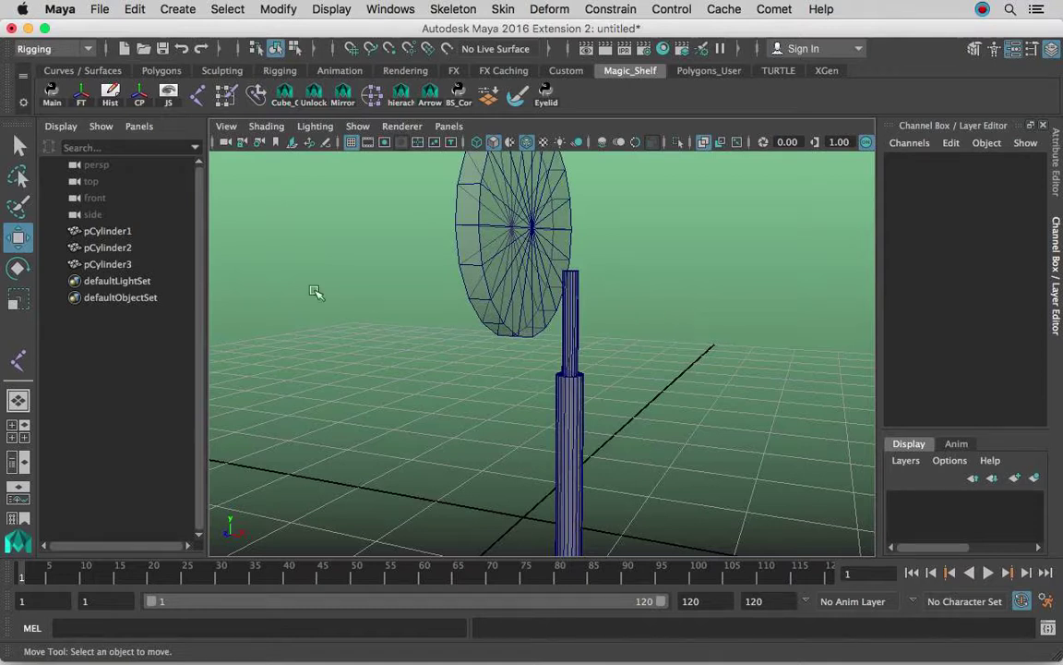
alt+drag(660, 286, 557, 267)
mouse_move(601, 326)
alt+mouse_down()
mouse_move(574, 327)
mouse_move(681, 300)
mouse_move(617, 319)
alt+mouse_up()
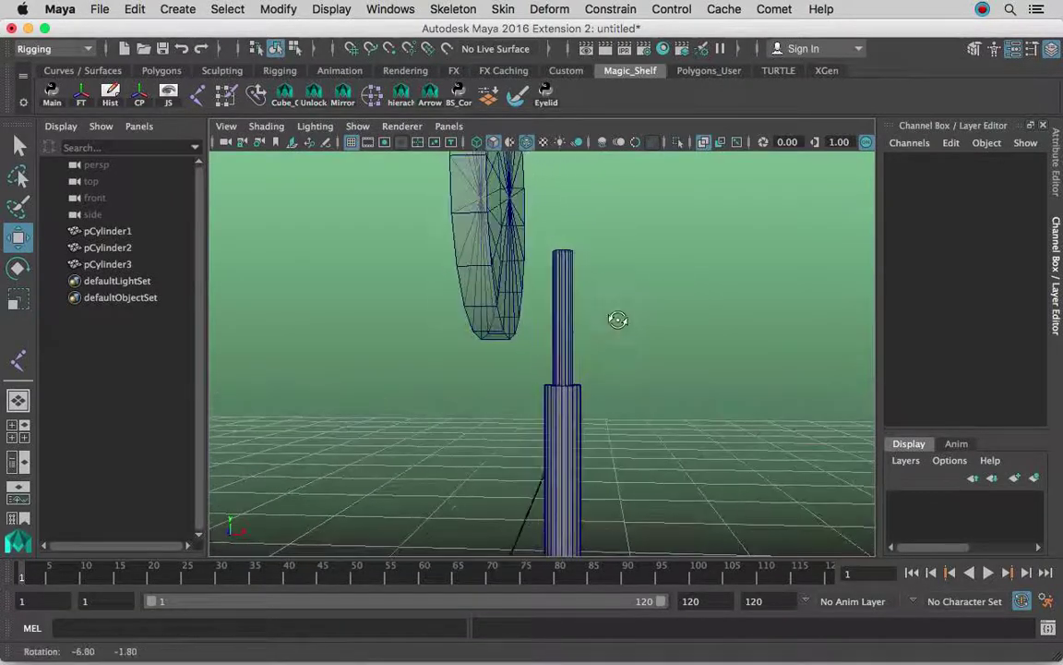
click(572, 284)
drag(560, 211, 549, 358)
Raise the bottom vertices of pCylinder2 so the rod ends inside the outer cylinder, and return to object mode
right_drag(566, 358, 486, 169)
drag(645, 403, 557, 240)
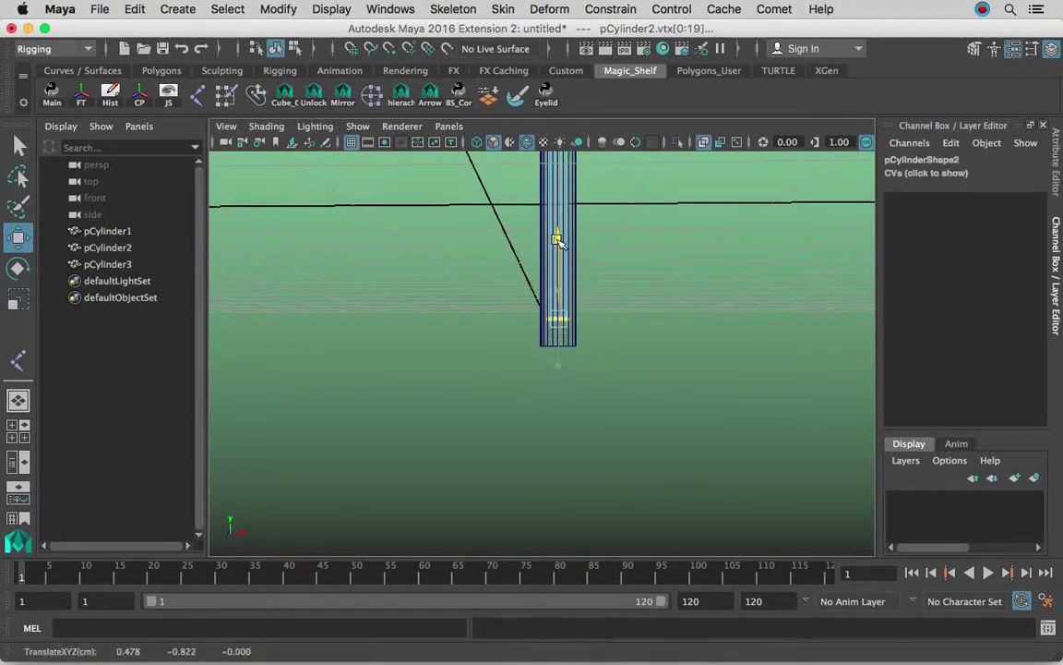
mouse_move(585, 236)
alt+middle_down()
mouse_move(573, 341)
mouse_move(570, 257)
mouse_move(589, 418)
mouse_move(573, 326)
alt+middle_up()
right_drag(552, 181, 619, 142)
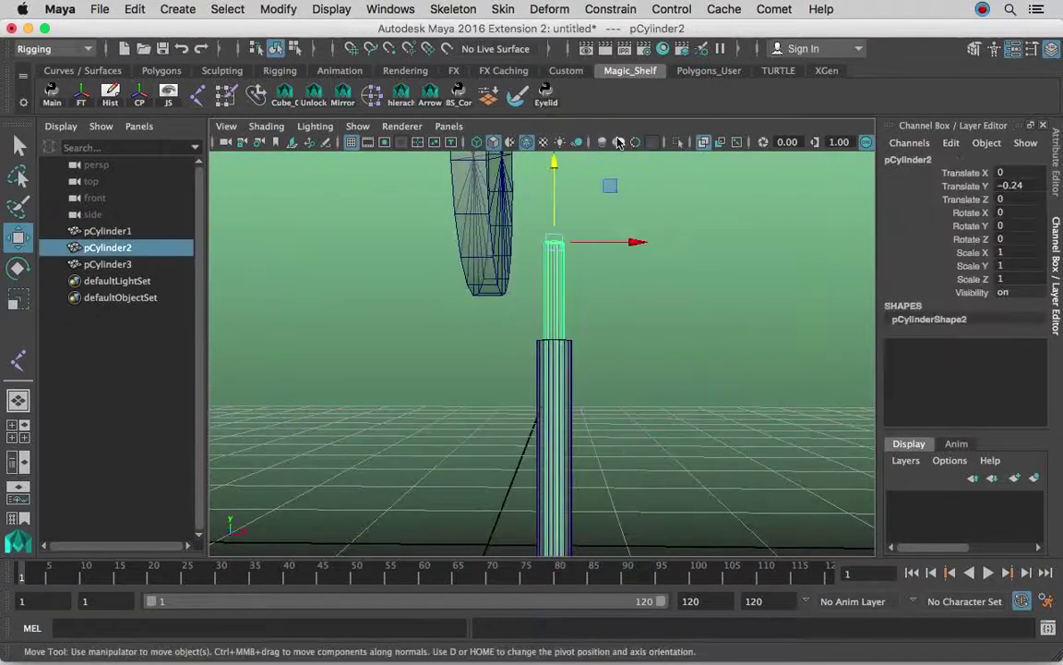
Freeze the transformations of pCylinder2 and deselect it
click(83, 95)
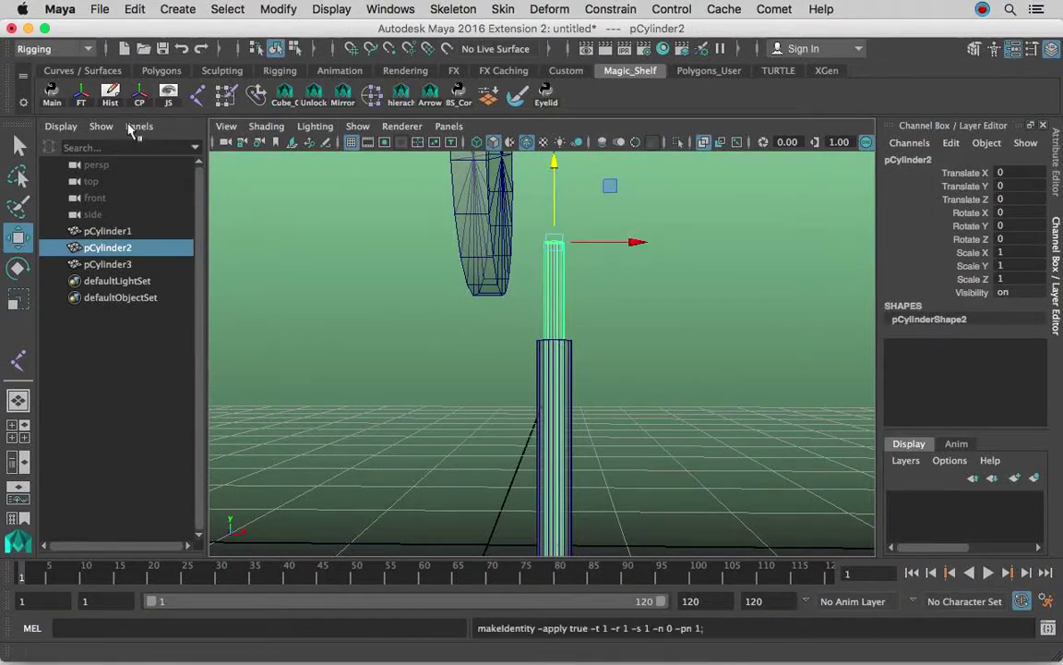
alt+drag(693, 328, 683, 374)
click(688, 373)
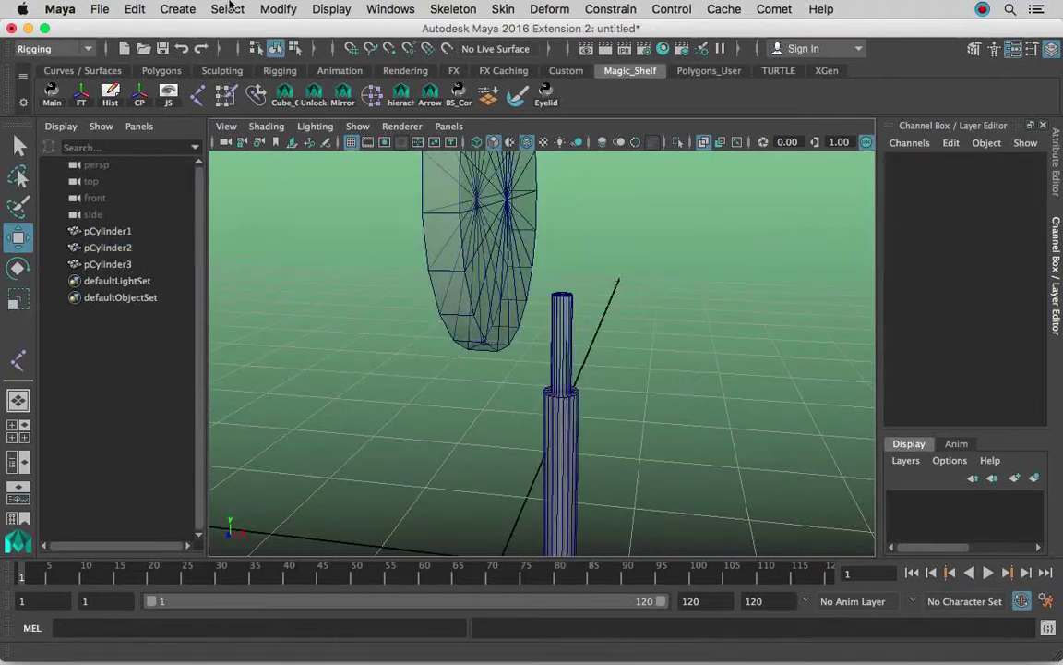
Create a locator near the wheel's lower edge at Y 2.021 and duplicate it to the rod's top at X 0.482
click(177, 9)
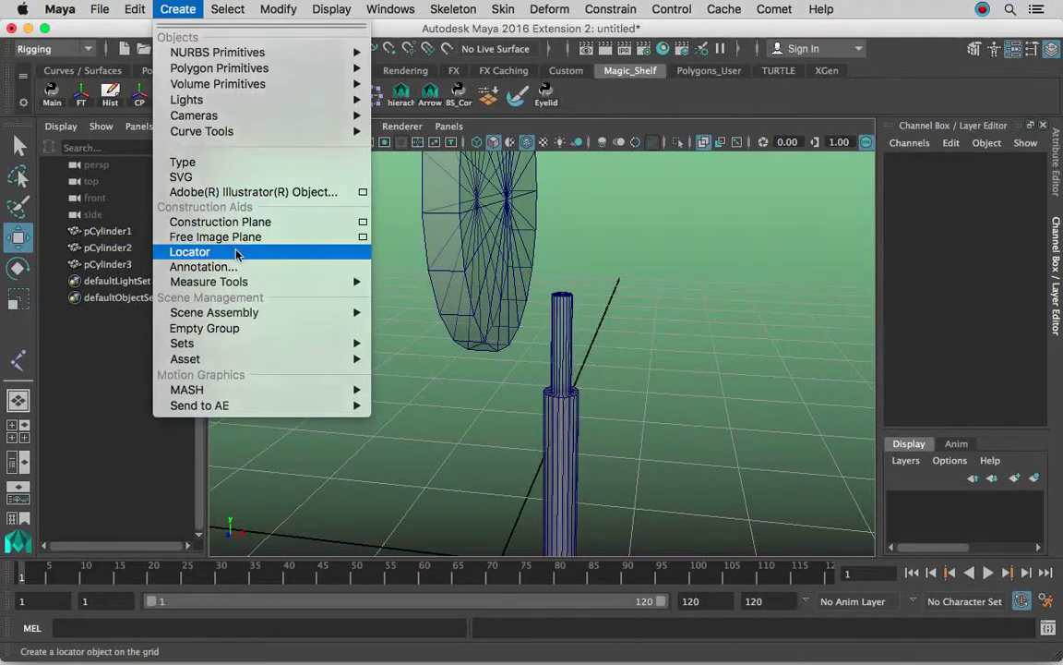
click(266, 250)
alt+drag(595, 363, 572, 379)
drag(507, 506, 620, 319)
key(ctrl+d)
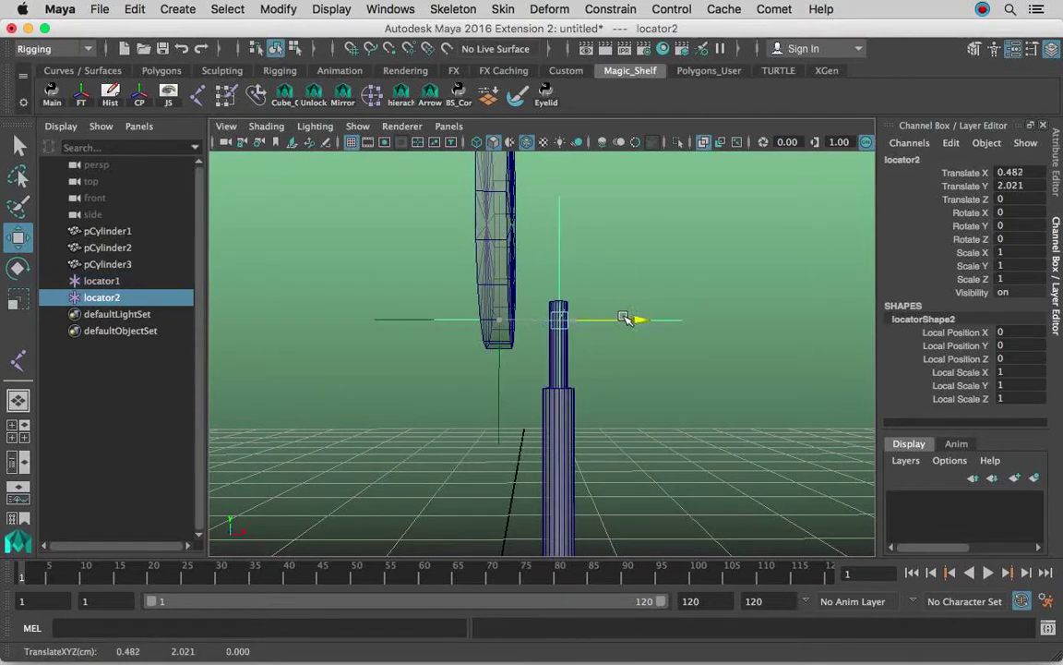
Duplicate locator2, lower the copy to about -0.978 in Y at the outer cylinder's base, and clear the selection
alt+drag(636, 366, 575, 256)
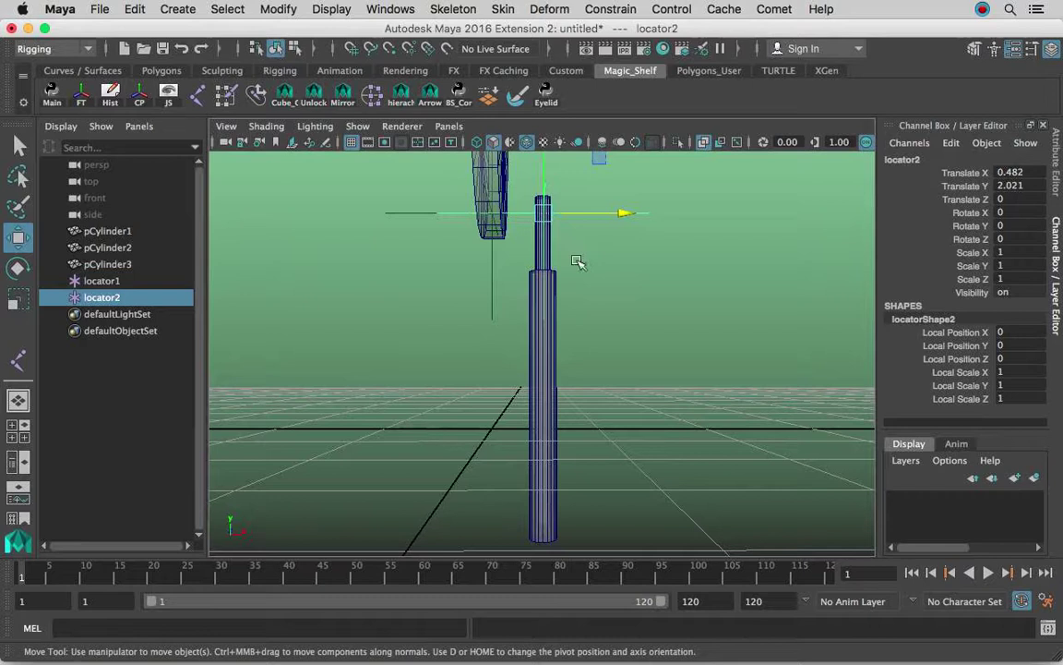
key(ctrl+d)
drag(547, 167, 543, 487)
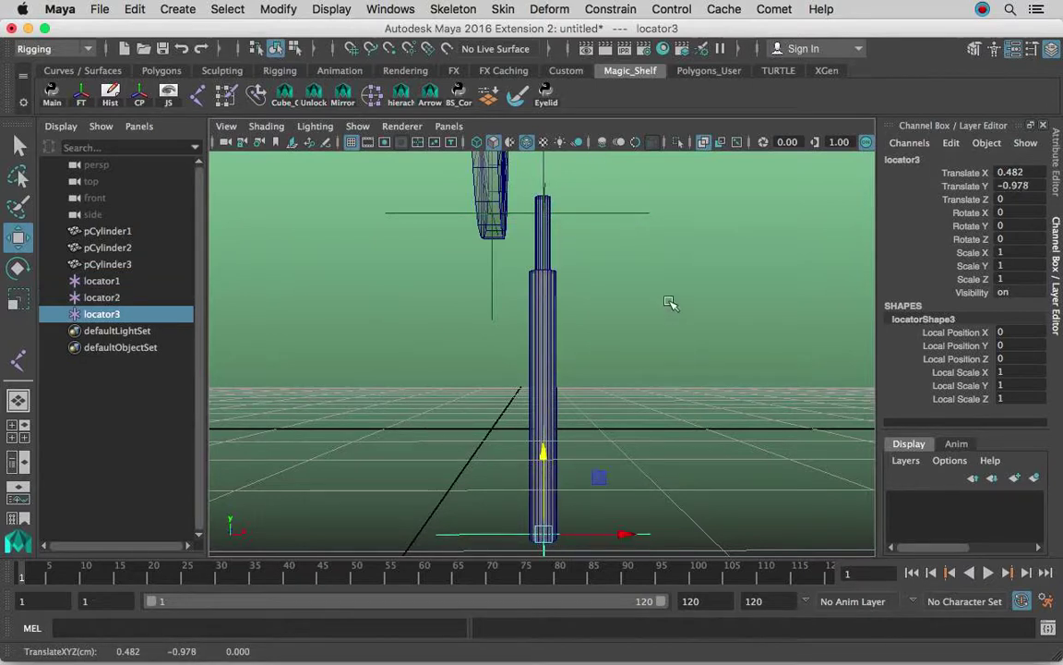
click(670, 308)
Parent locator1 under the wheel pCylinder1
alt+drag(672, 290, 517, 317)
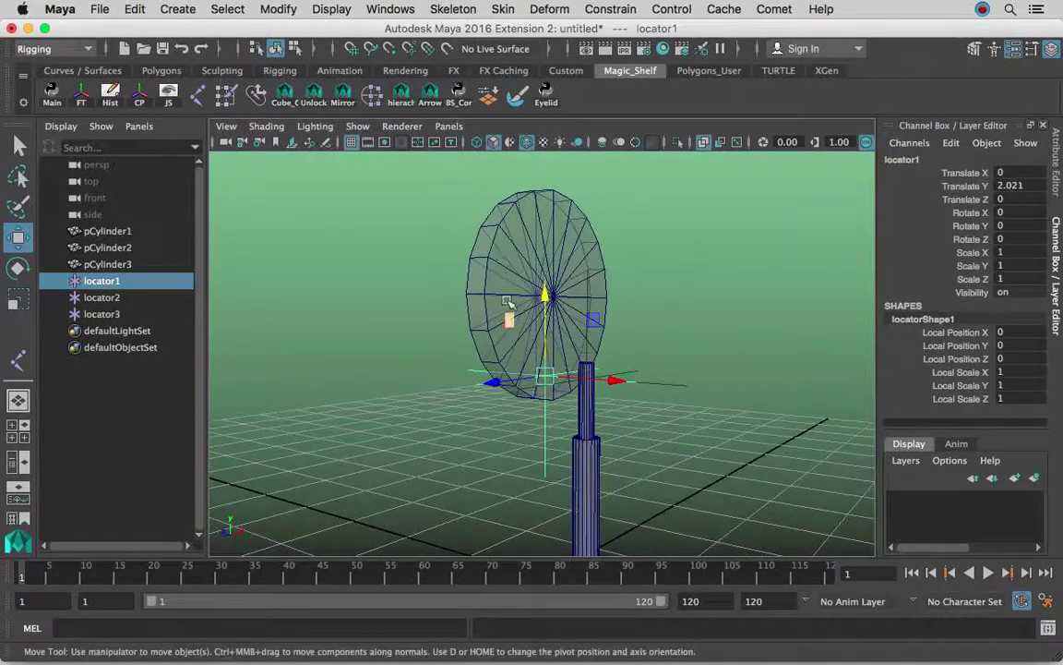
shift+click(499, 253)
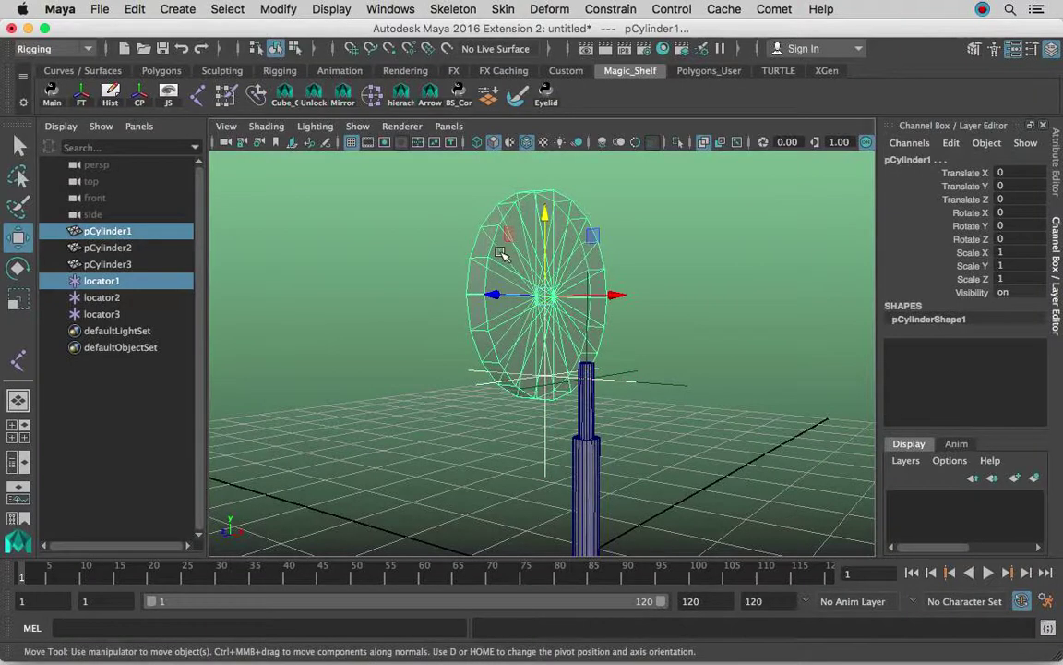
key(p)
Rotate the wheel about its X axis to test the locator1 parenting, undo the rotation, and inspect locator1 in the hierarchy
click(503, 263)
scroll(508, 277, up, 3)
key(e)
drag(529, 241, 481, 347)
drag(667, 294, 517, 340)
key(ctrl+z)
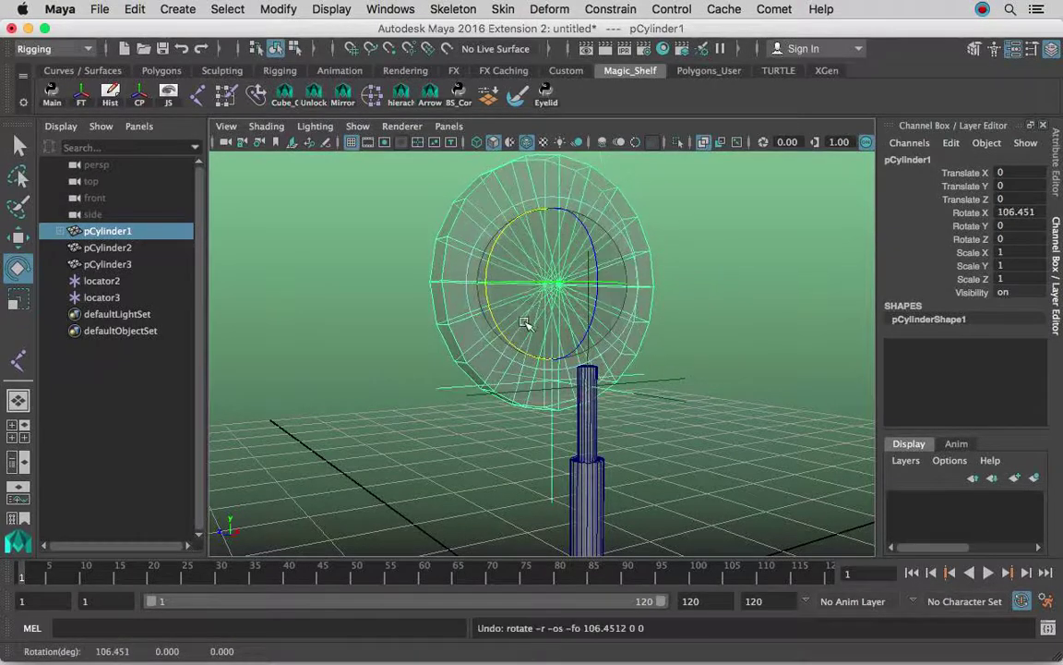
click(61, 232)
click(136, 246)
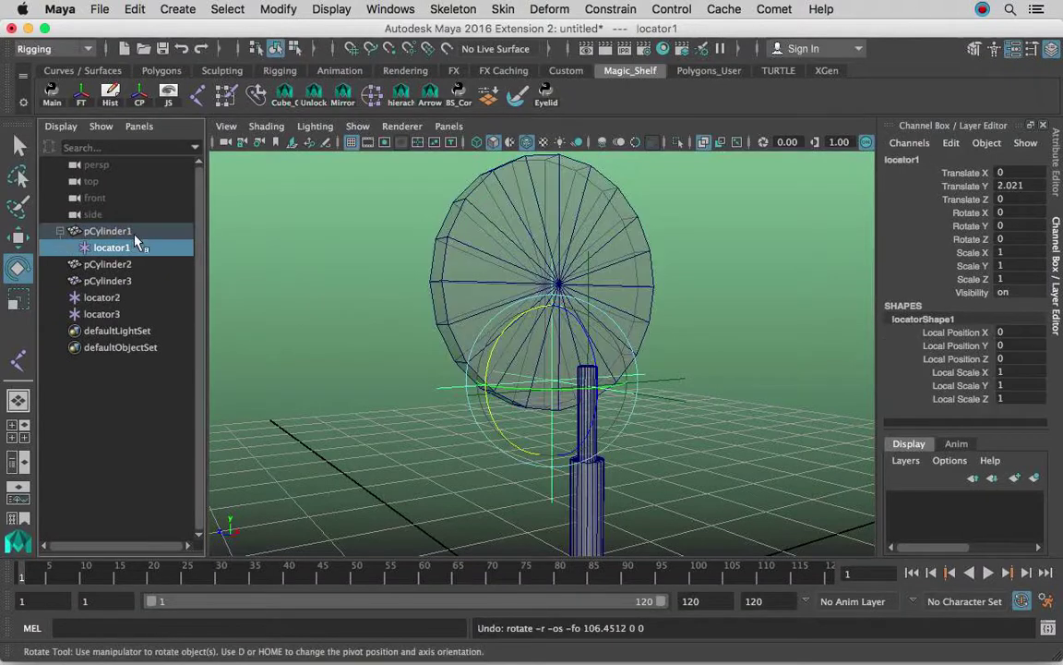
Parent the inner rod pCylinder2 under locator2
alt+drag(358, 296, 657, 294)
click(699, 352)
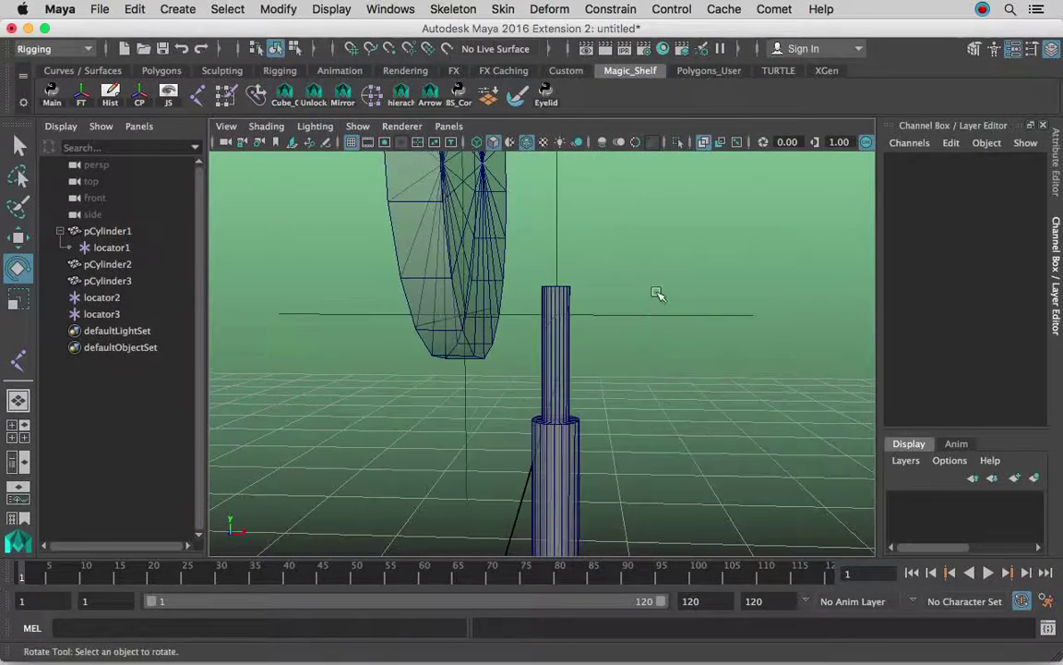
click(660, 299)
key(q)
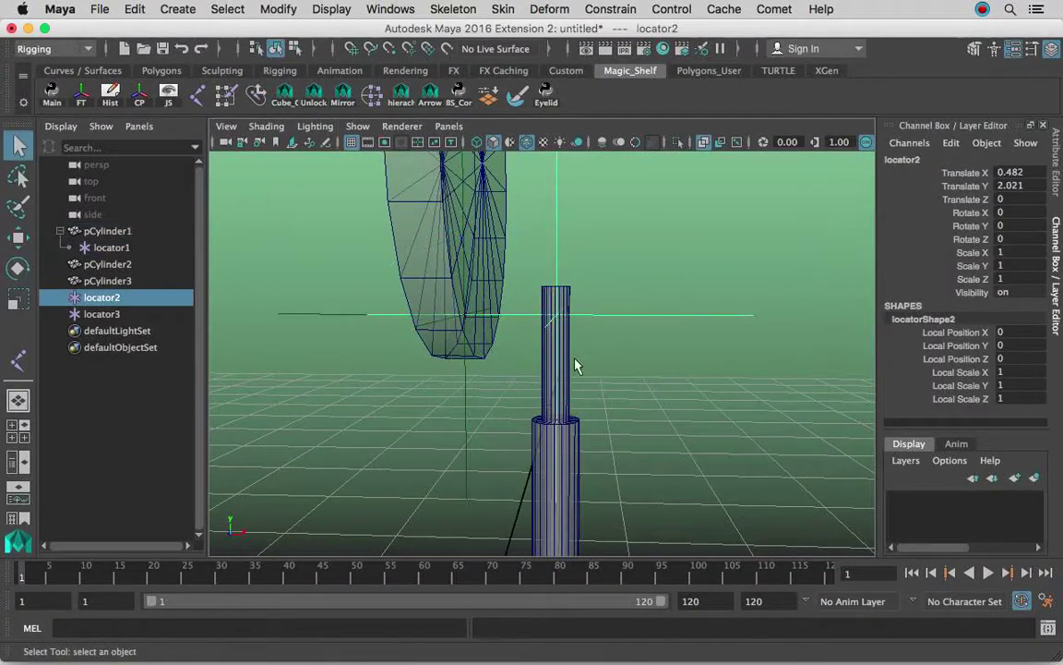
click(572, 366)
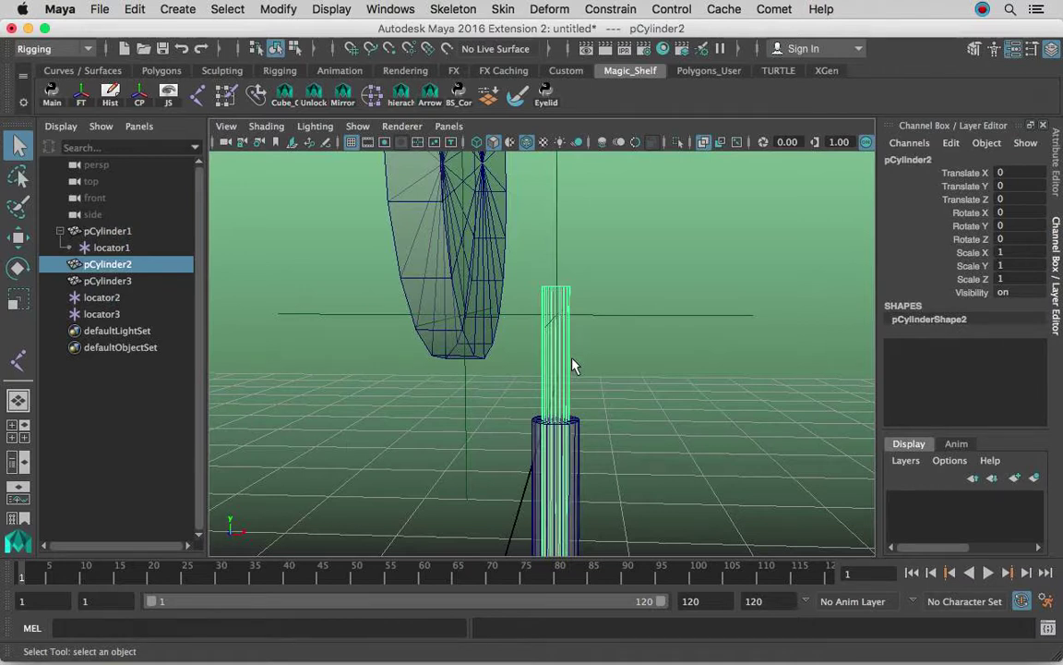
shift+click(667, 315)
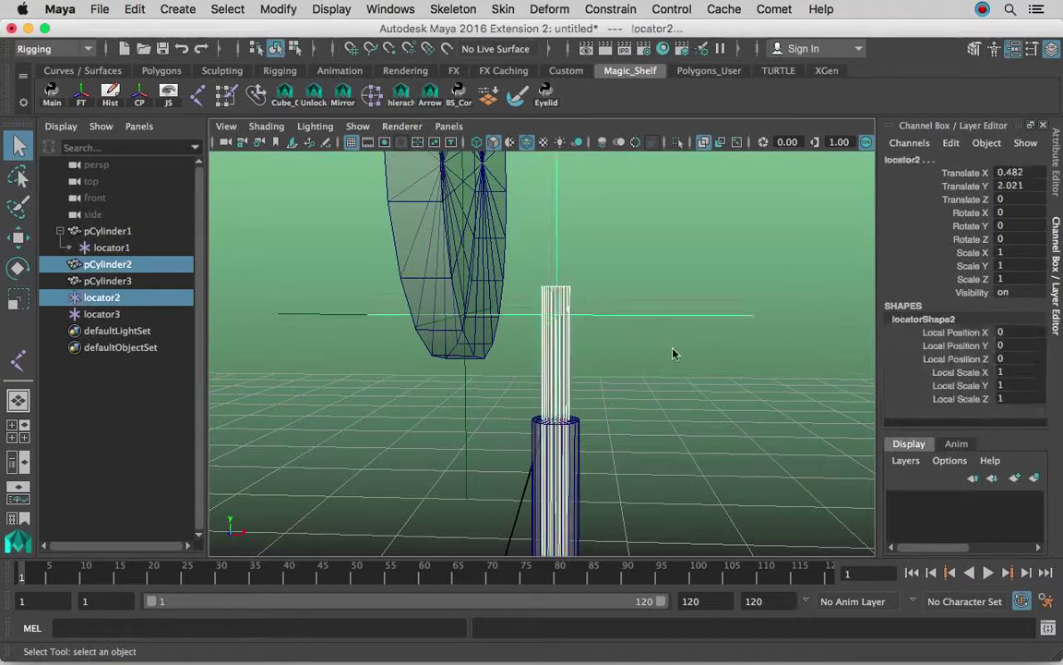
key(p)
Move locator2 freely to test that the inner rod follows it, and undo the move
alt+drag(686, 353, 648, 325)
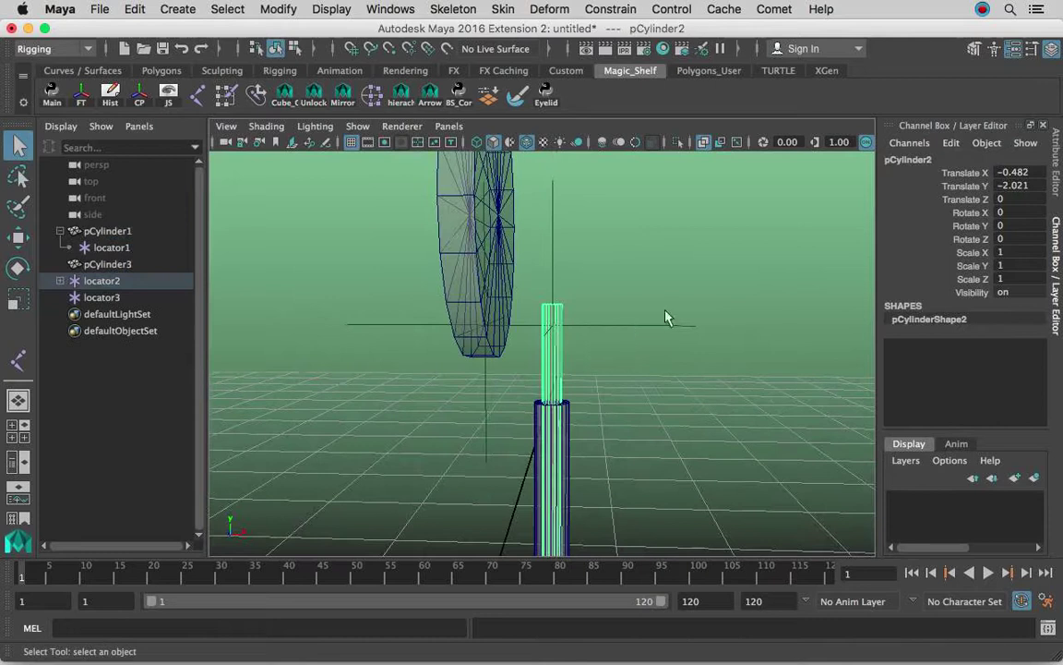
key(Up)
key(w)
mouse_move(553, 326)
mouse_down()
mouse_move(598, 304)
mouse_move(565, 287)
mouse_move(567, 337)
mouse_up()
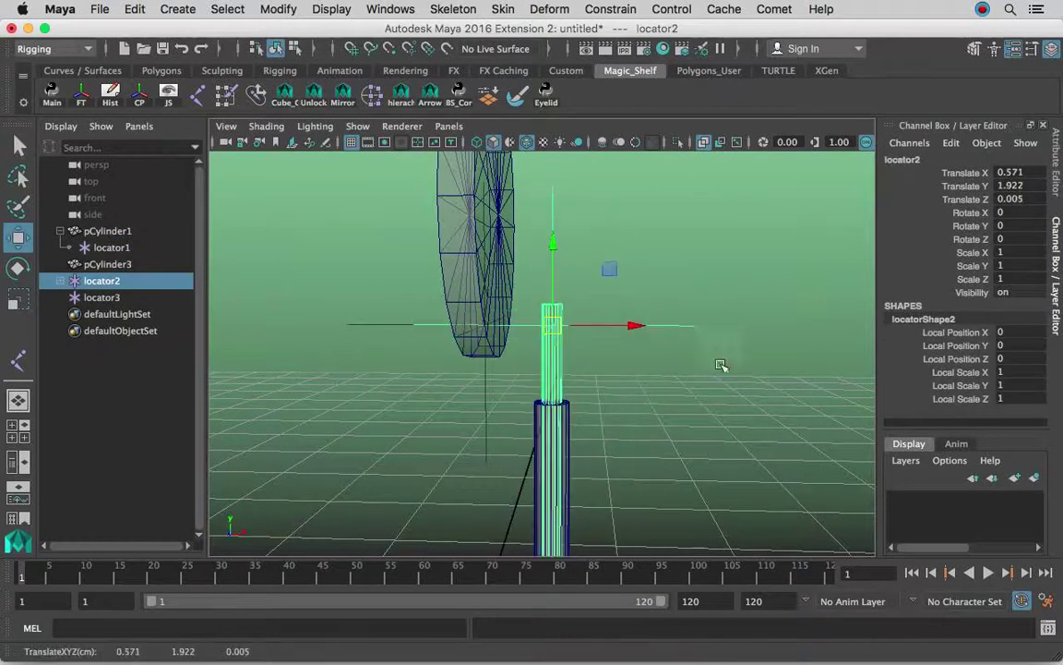
key(z)
Parent the outer cylinder pCylinder3 under locator3 at its base
alt+right_drag(695, 351, 604, 301)
alt+drag(605, 300, 595, 353)
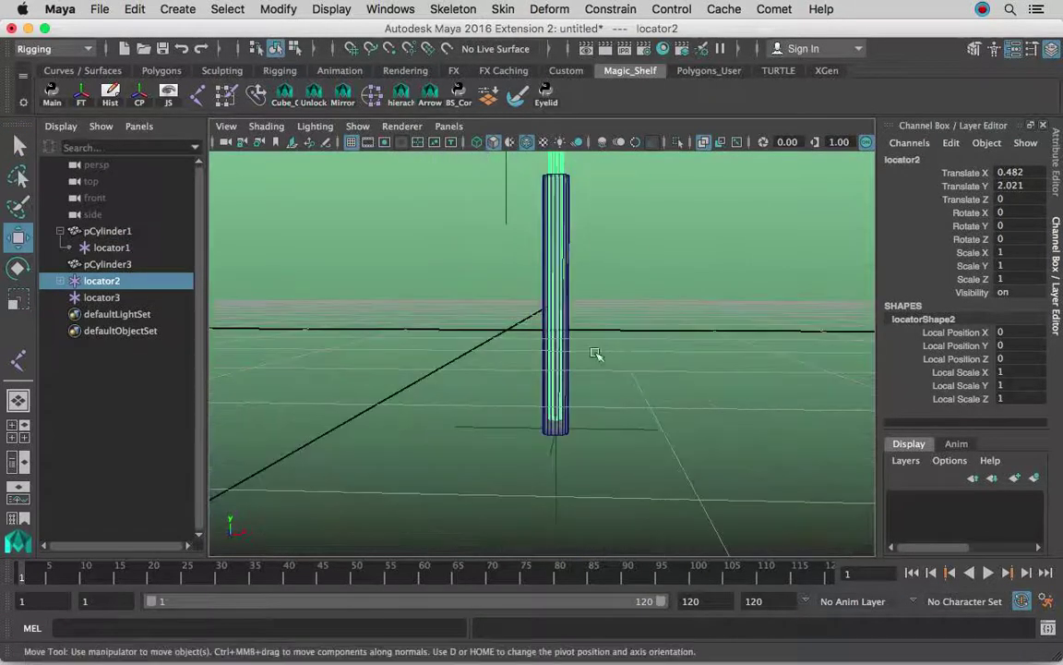
click(562, 426)
alt+right_drag(556, 386, 634, 379)
alt+middle_drag(685, 411, 680, 378)
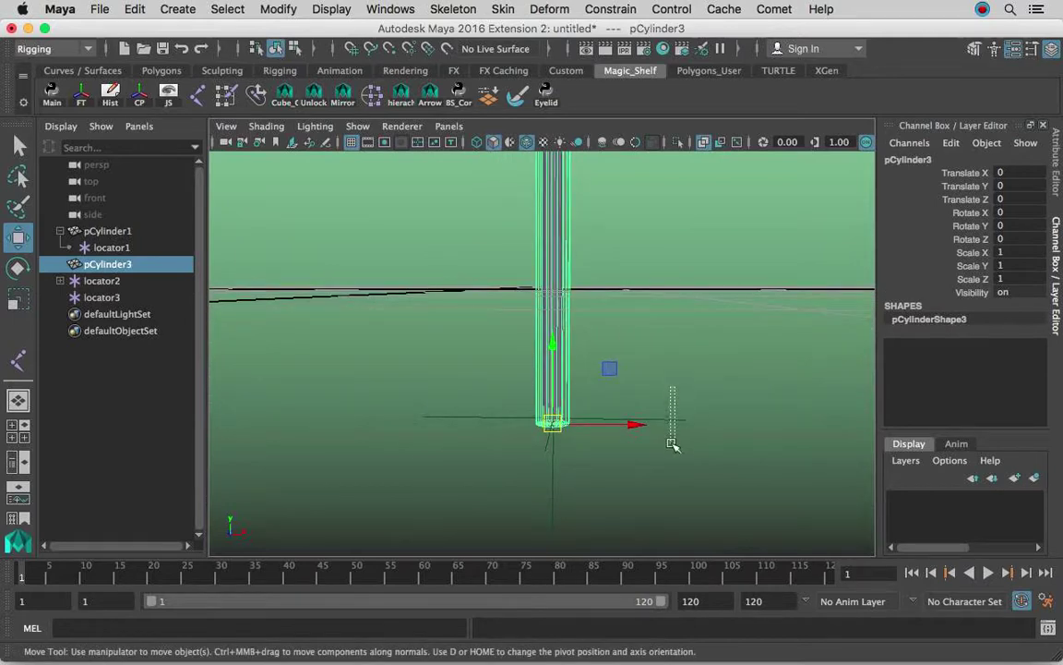
shift+drag(674, 445, 674, 448)
key(p)
Point-constrain locator2 to the wheel's locator1 on all axes with Maintain offset enabled
alt+drag(671, 272, 610, 311)
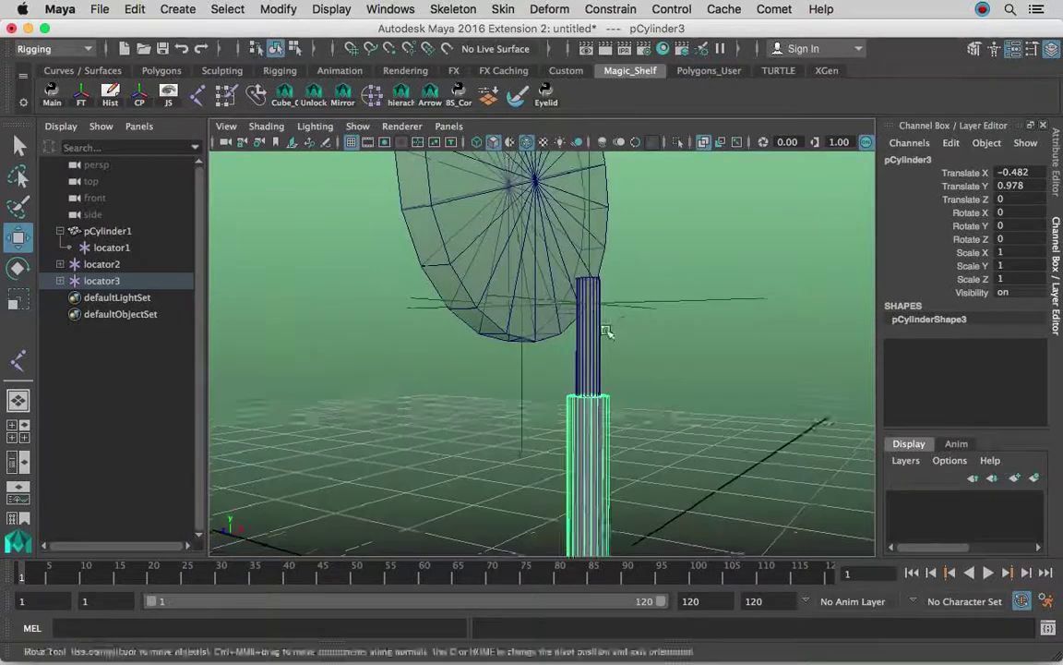
drag(501, 370, 481, 220)
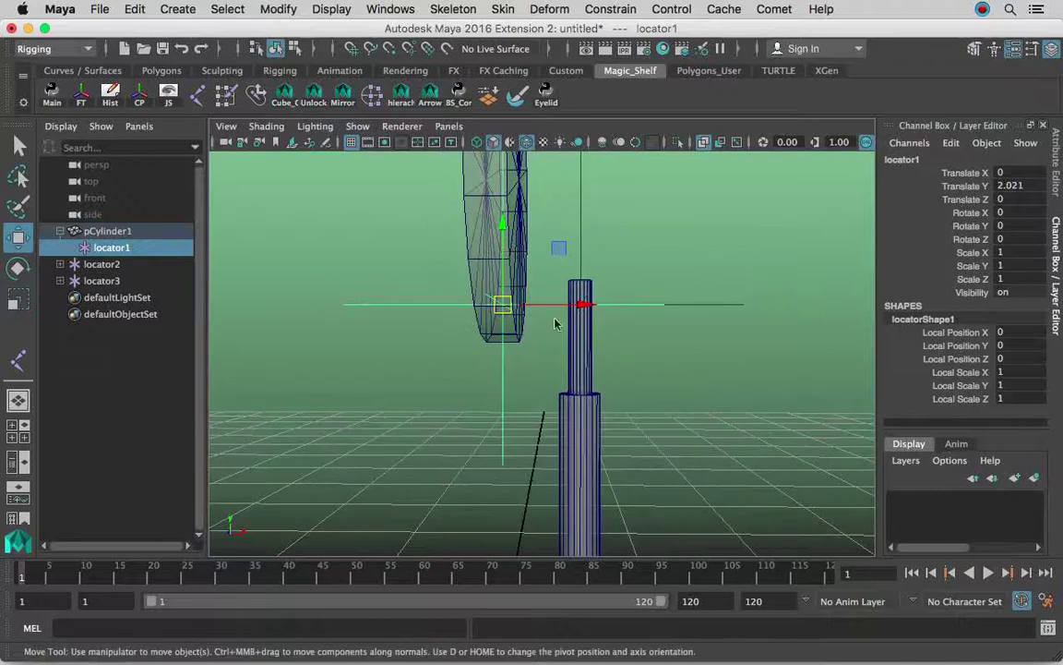
shift+drag(732, 294, 692, 346)
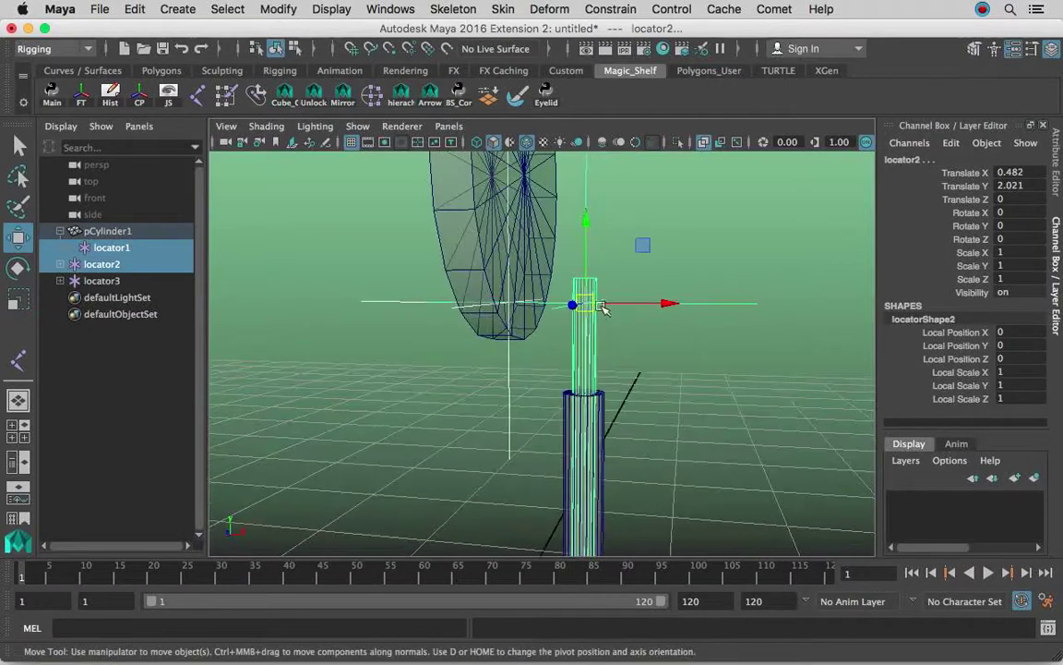
alt+middle_drag(604, 305, 606, 336)
click(610, 10)
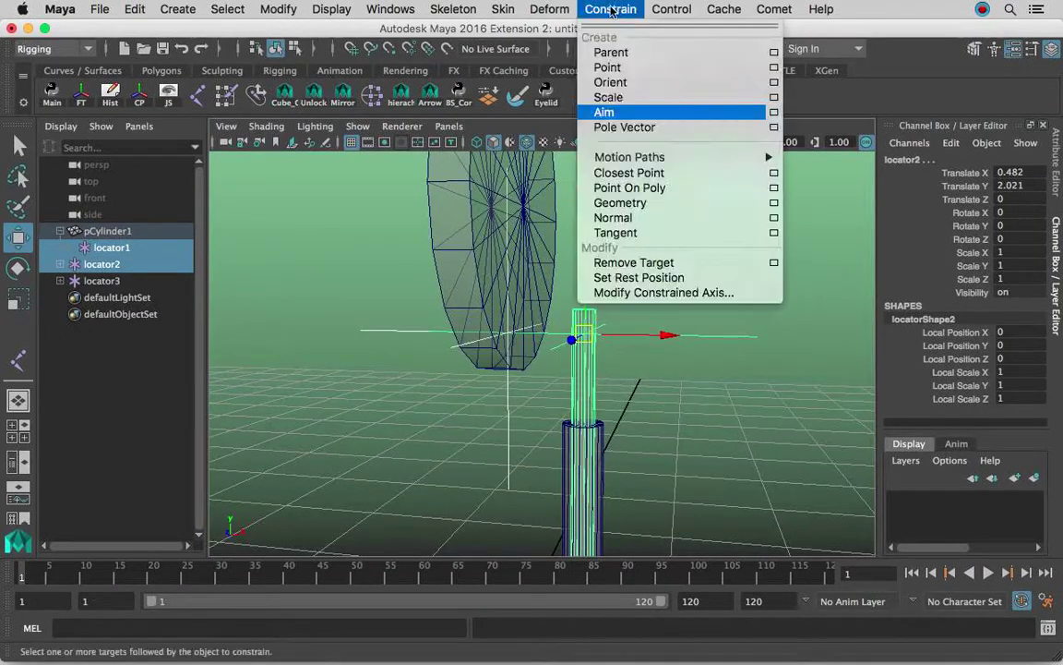
click(775, 67)
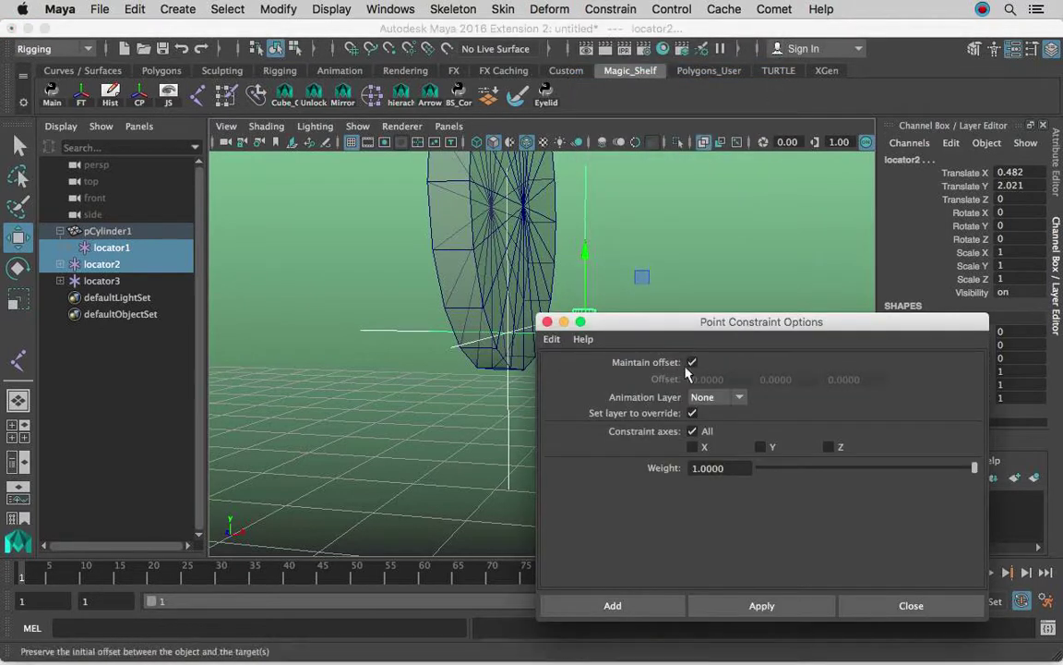
drag(620, 321, 731, 262)
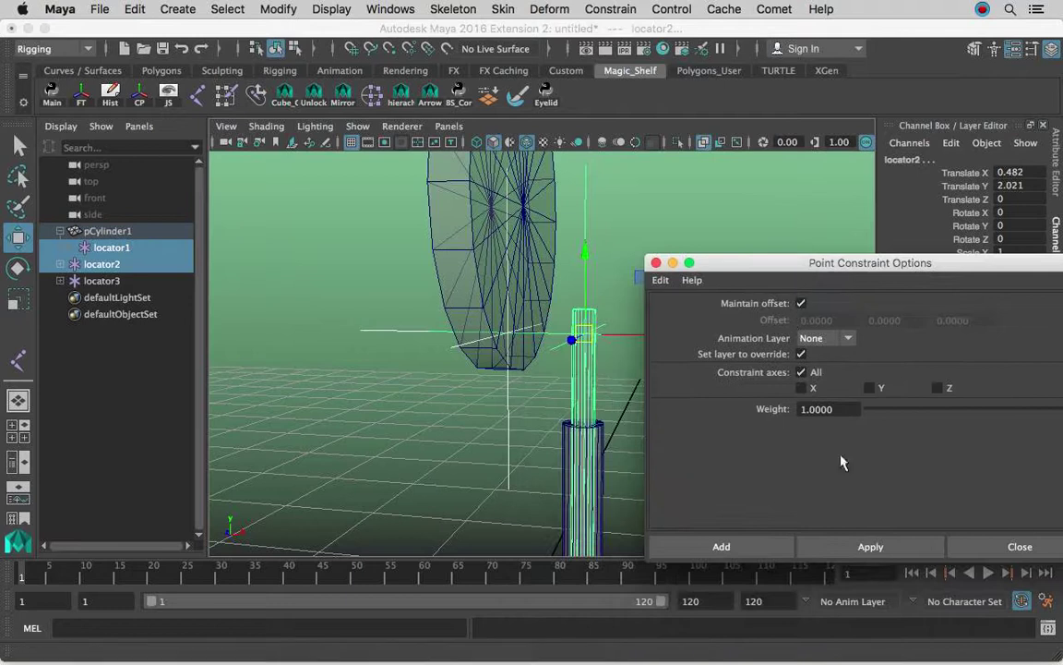
click(801, 302)
click(864, 549)
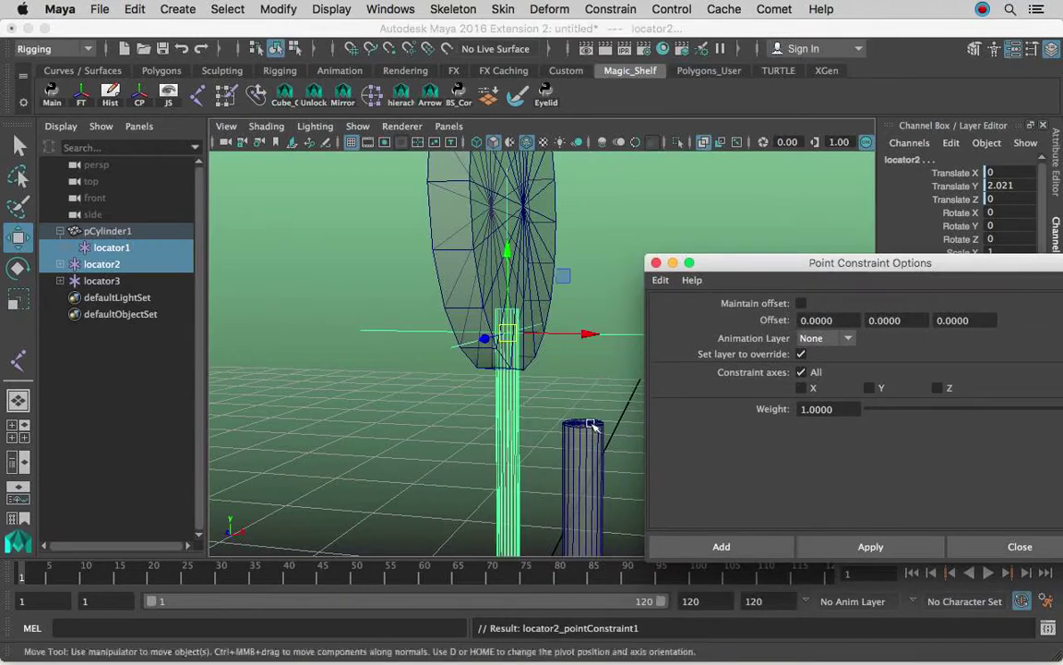
click(802, 303)
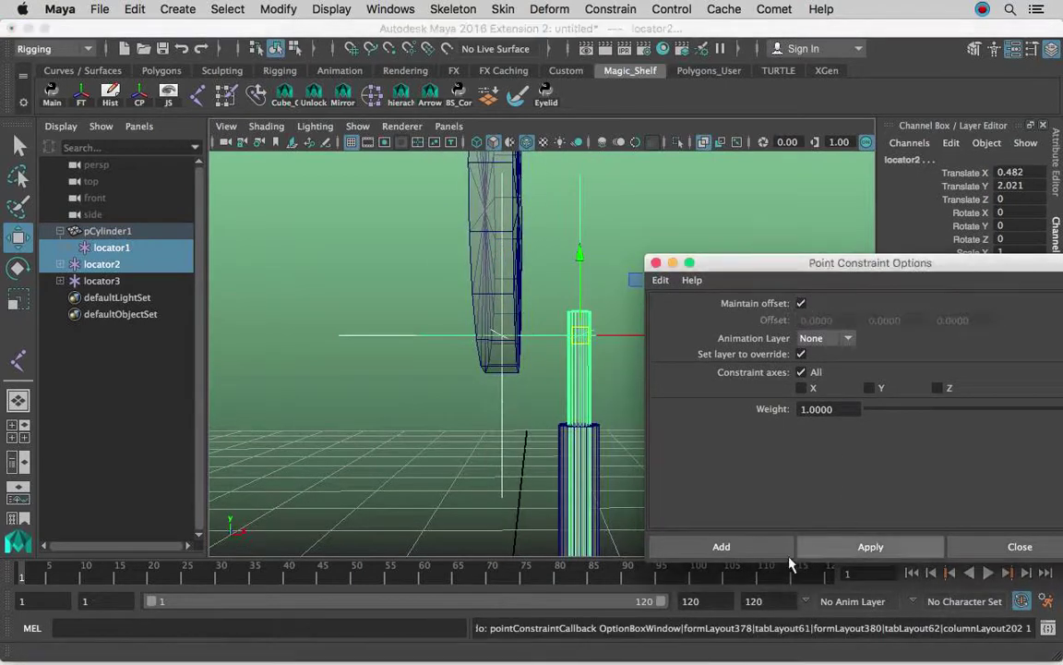
click(752, 551)
Rotate the wheel to test the point constraint on the inner rod, and undo the rotation
alt+drag(697, 308, 572, 322)
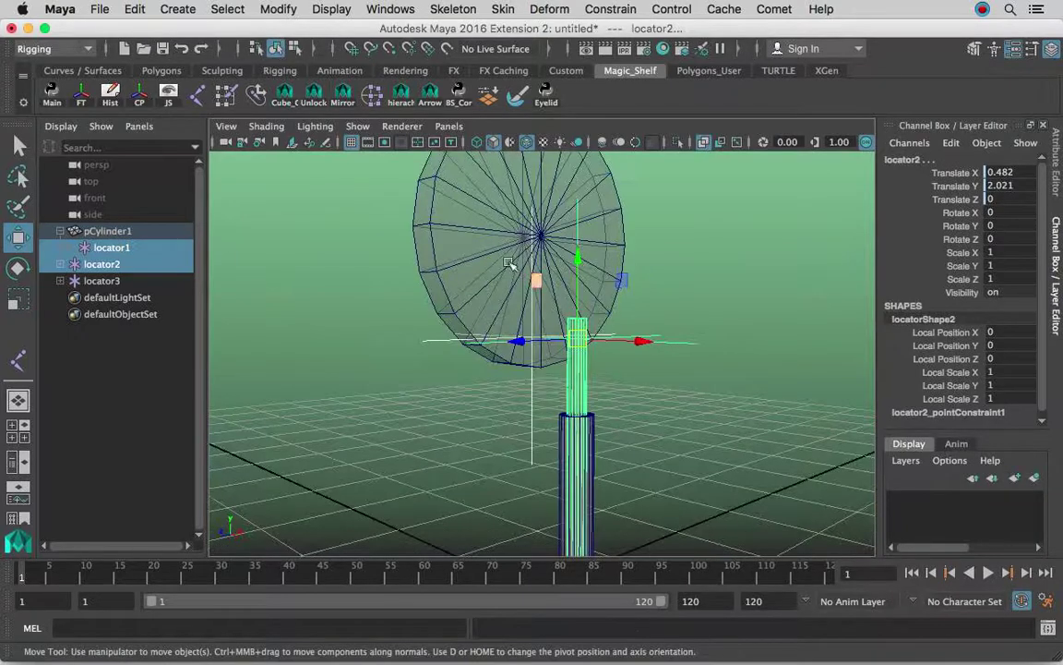
click(450, 210)
alt+middle_drag(525, 313, 528, 371)
key(e)
mouse_move(491, 249)
mouse_down()
mouse_move(657, 310)
mouse_move(616, 352)
mouse_move(662, 332)
mouse_move(491, 233)
mouse_move(522, 246)
mouse_move(483, 245)
mouse_move(577, 255)
mouse_move(510, 253)
mouse_up()
key(z)
key(ctrl+z)
Aim-constrain the inner rod pCylinder2 to locator3
alt+drag(458, 280, 559, 240)
click(554, 229)
alt+drag(648, 280, 633, 357)
key(Up)
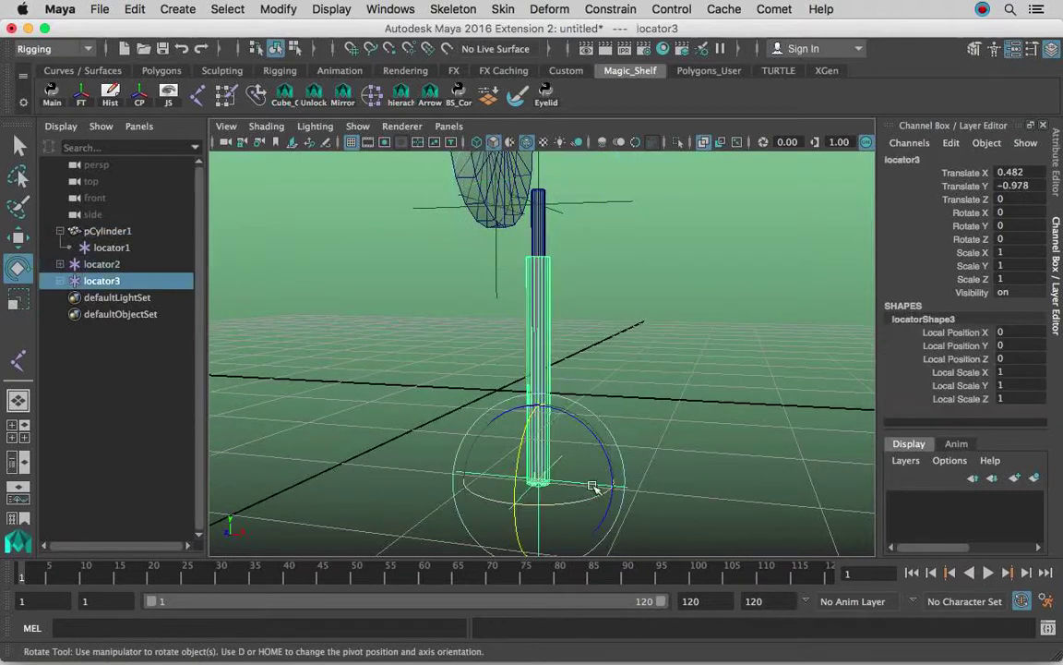
mouse_move(617, 405)
alt+mouse_down()
mouse_move(631, 363)
mouse_move(631, 403)
mouse_move(625, 393)
alt+mouse_up()
key(q)
click(545, 288)
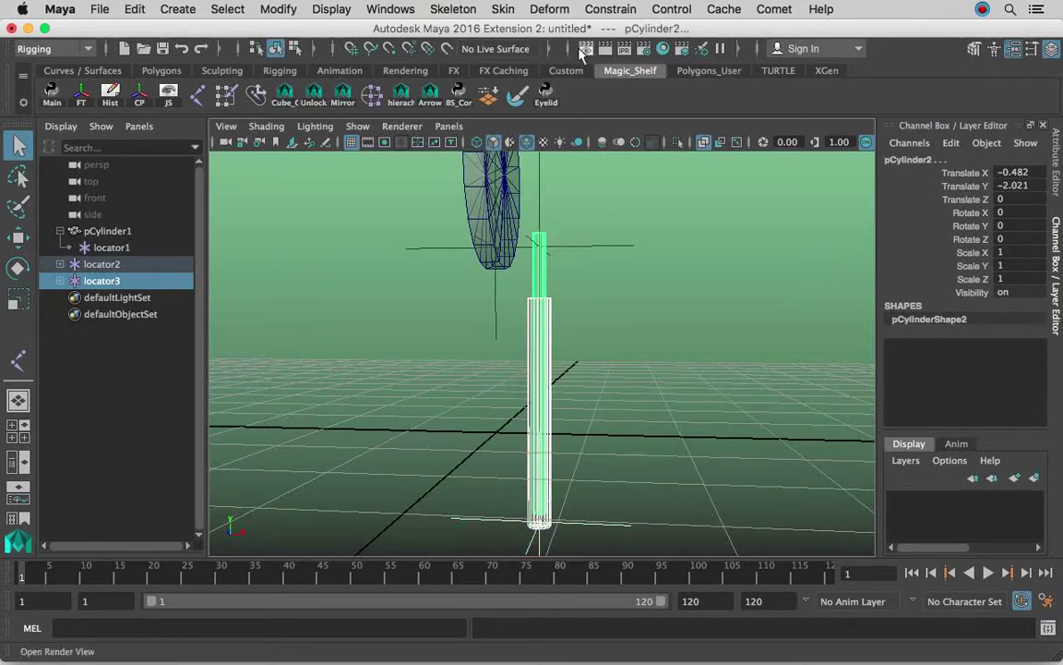
click(609, 9)
click(596, 111)
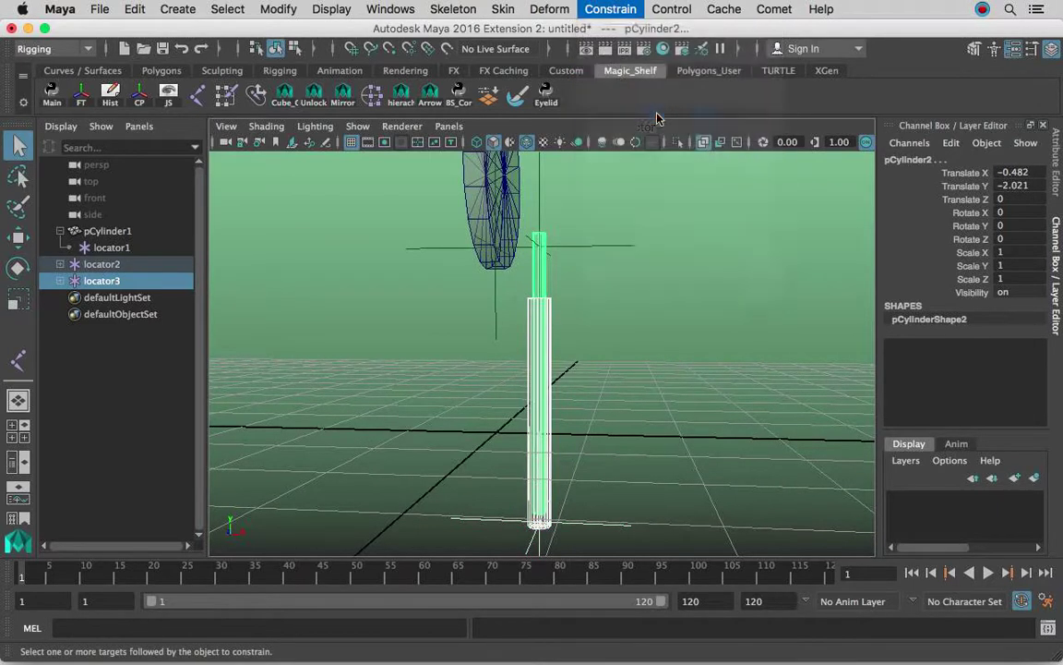
Set the Aim Vector of the inner rod's aim constraint to 0, -1, 0
click(381, 234)
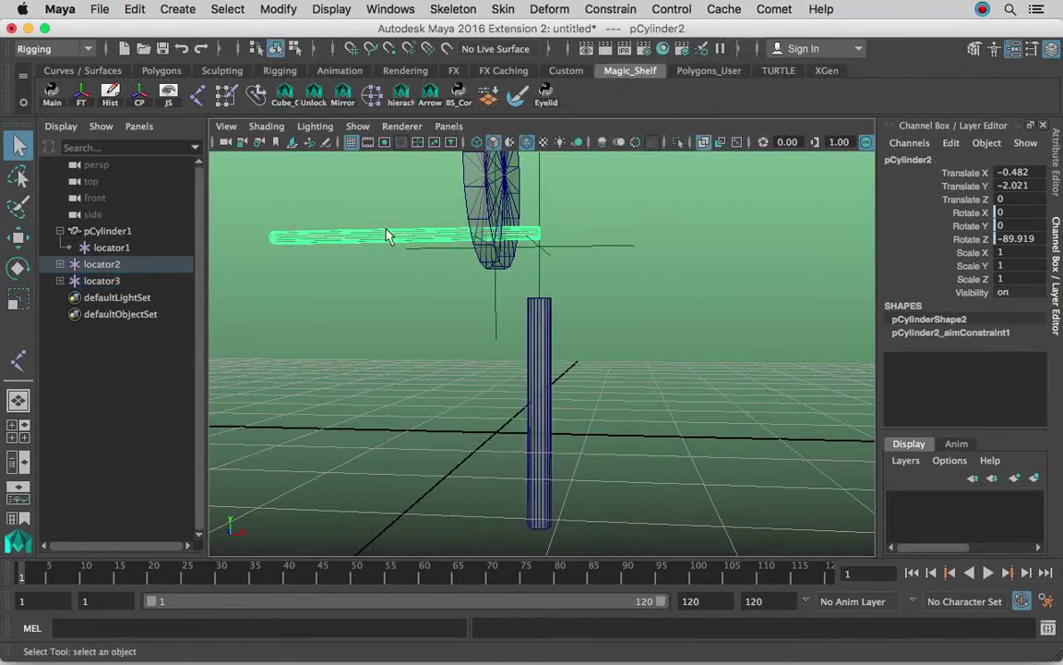
click(1057, 167)
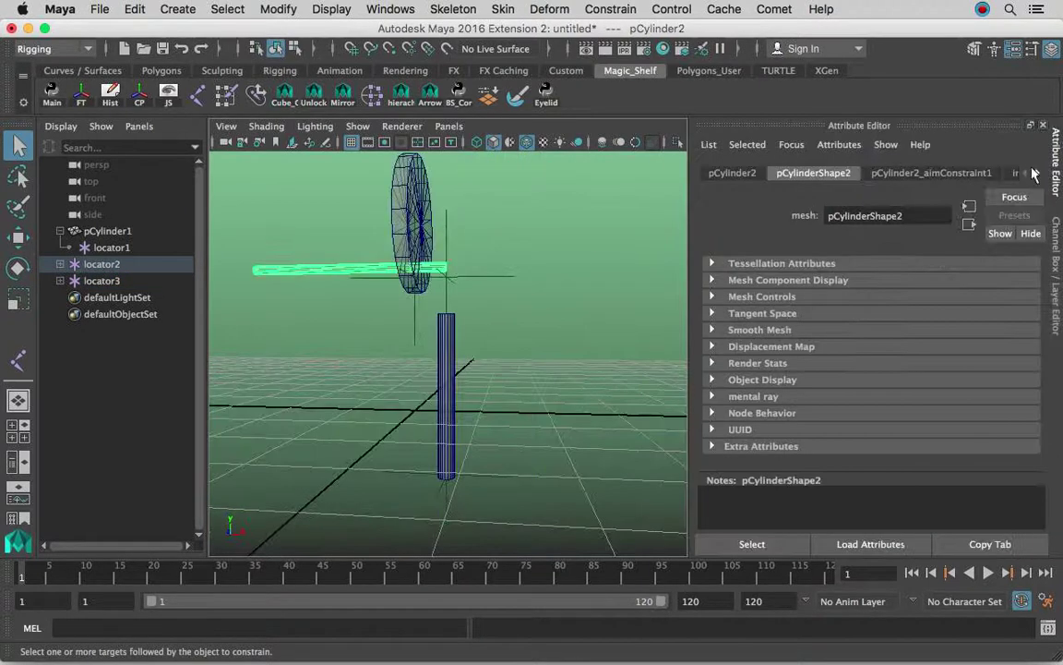
click(947, 173)
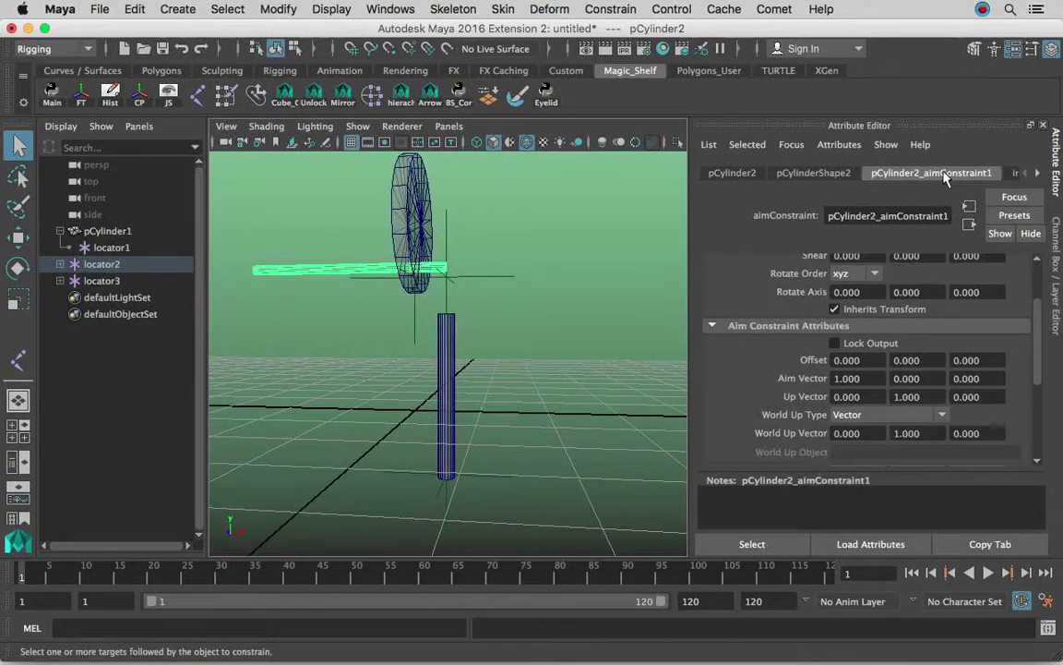
text(0)
key(Tab)
text(-1)
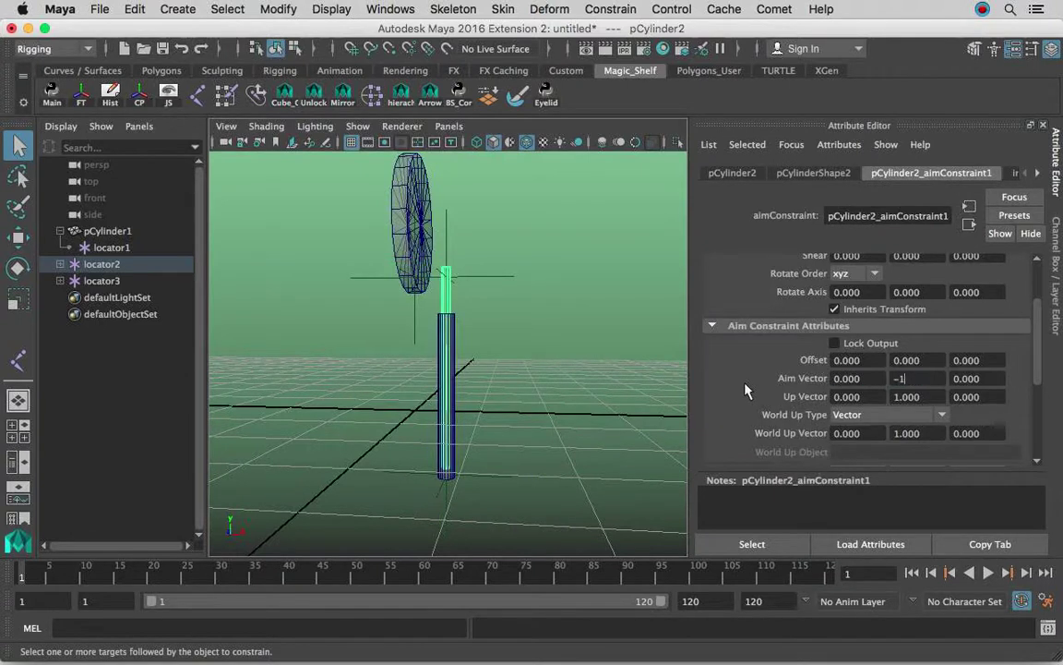
key(Return)
Aim-constrain the outer cylinder pCylinder3 to locator2
alt+right_drag(510, 361, 531, 354)
alt+middle_drag(497, 355, 506, 347)
alt+right_drag(505, 347, 536, 339)
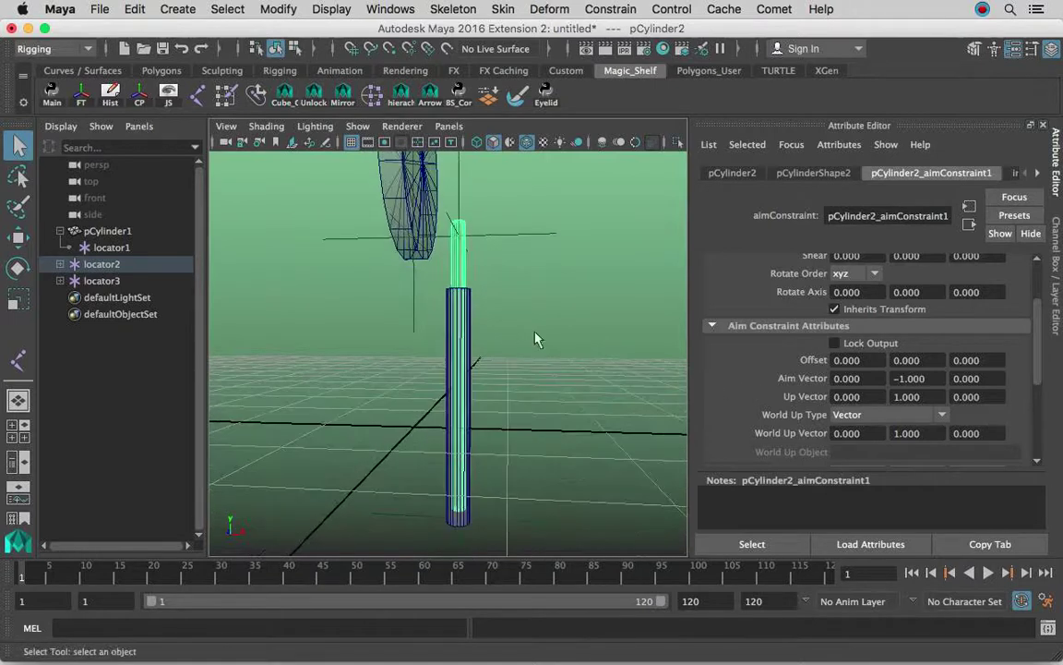
click(470, 308)
click(471, 235)
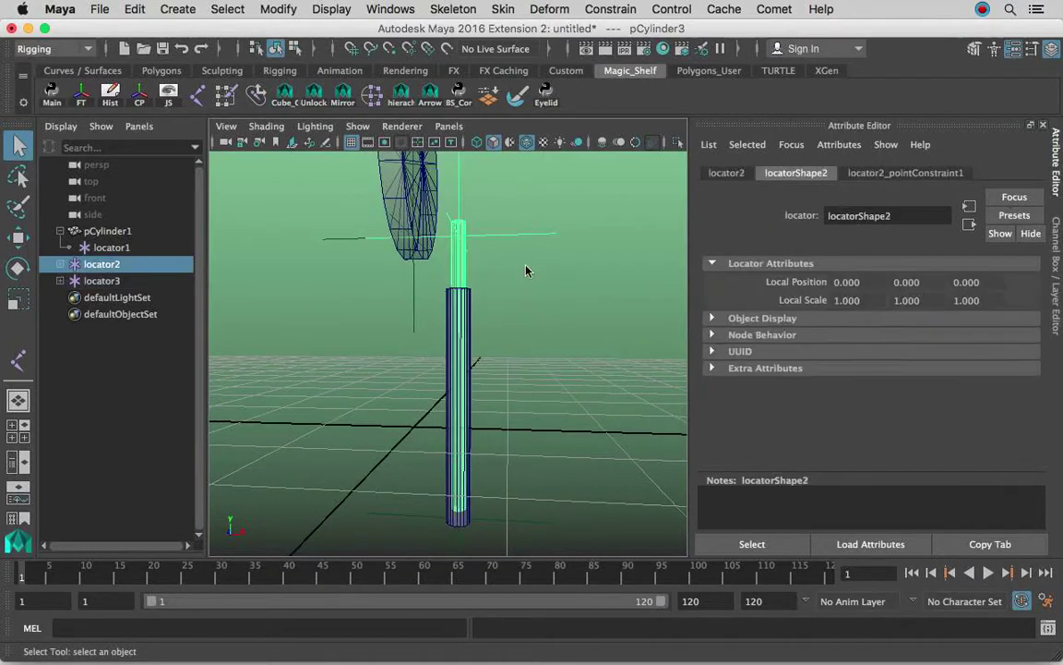
shift+click(471, 317)
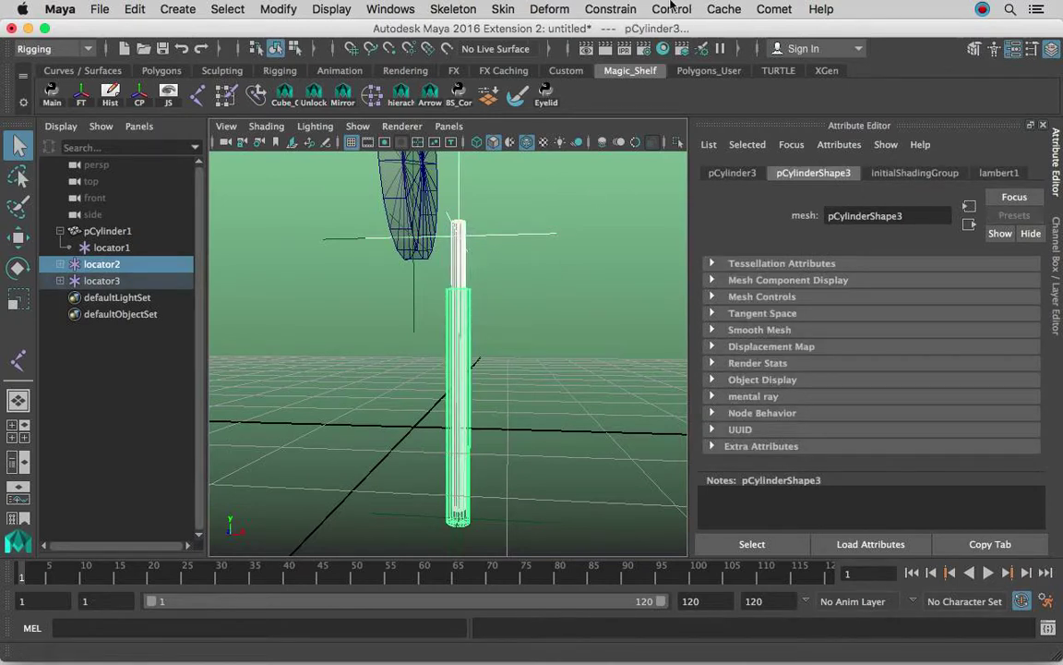
click(610, 8)
click(621, 115)
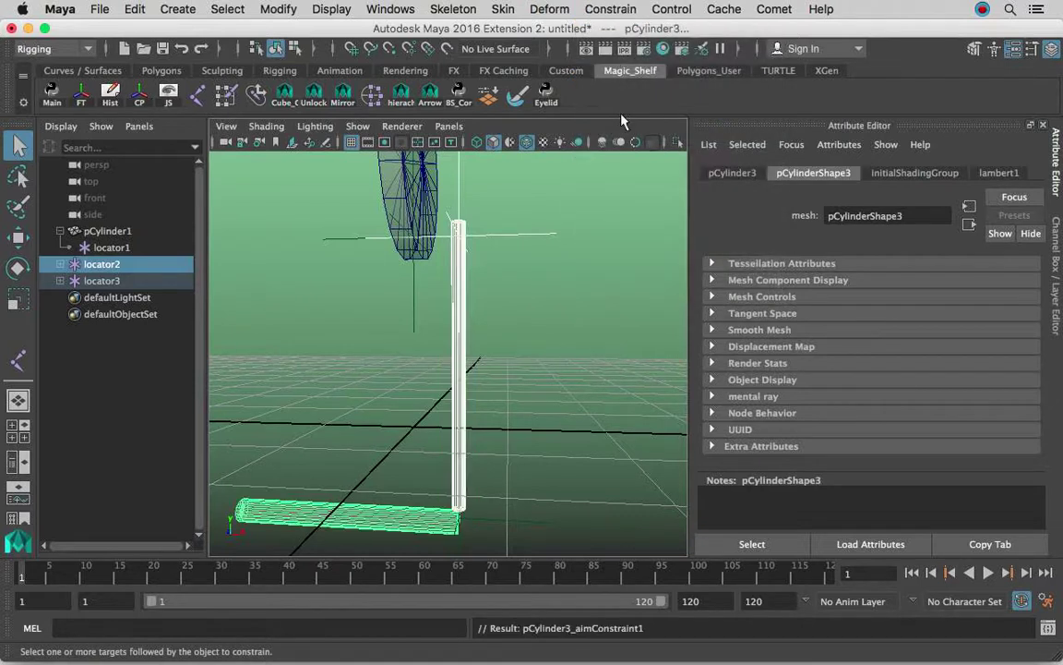
Set the Aim Vector of the outer cylinder's aim constraint to 0, 1, 0
click(320, 522)
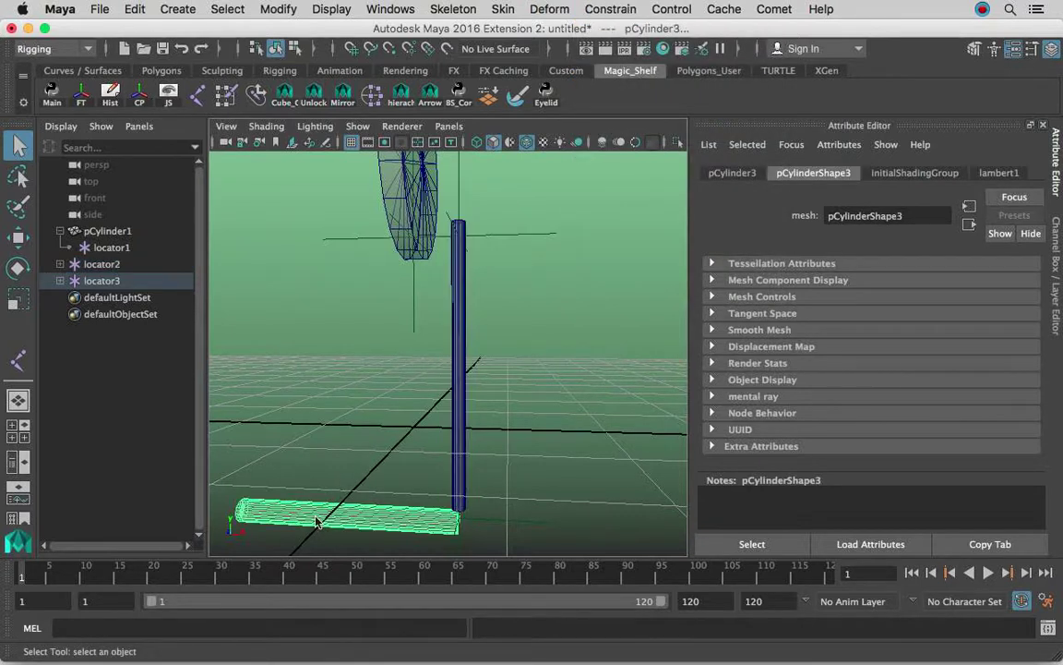
click(944, 174)
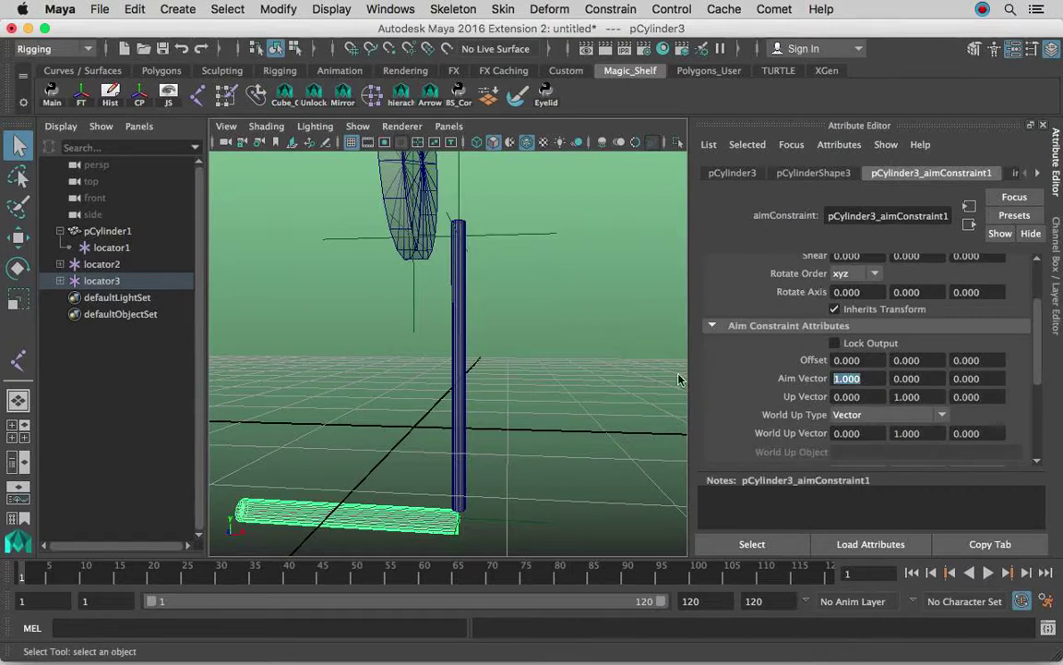
text(0)
key(Tab)
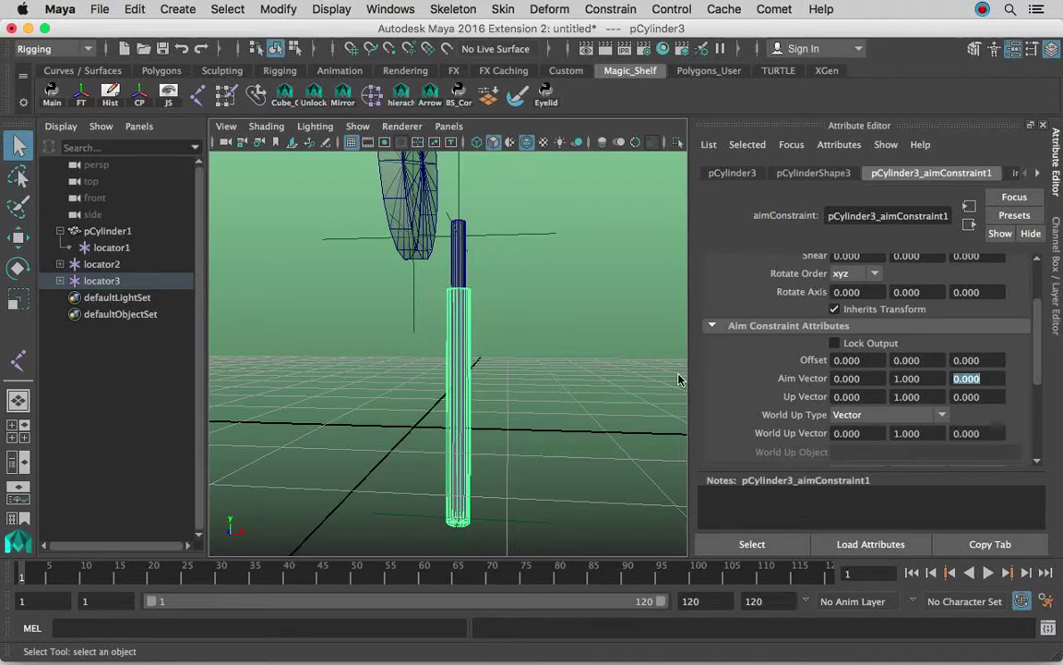
Rotate the wheel pCylinder1 about its X axis to test how both piston parts follow it
click(1057, 249)
alt+right_drag(639, 293, 477, 300)
alt+drag(476, 300, 632, 310)
click(633, 309)
alt+middle_drag(605, 273, 605, 343)
click(498, 257)
key(e)
alt+drag(643, 311, 556, 308)
alt+middle_drag(557, 308, 551, 295)
drag(485, 192, 580, 294)
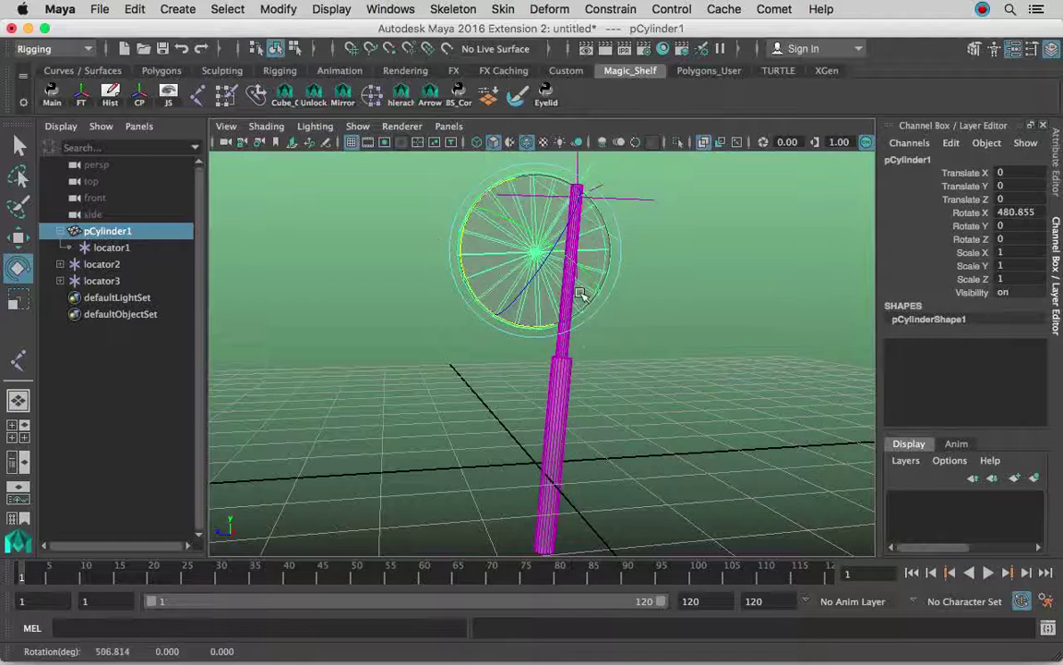
Turn off the X-Ray display, rotate the wheel further from an angled view, and undo that rotation
click(720, 143)
alt+drag(710, 330, 499, 272)
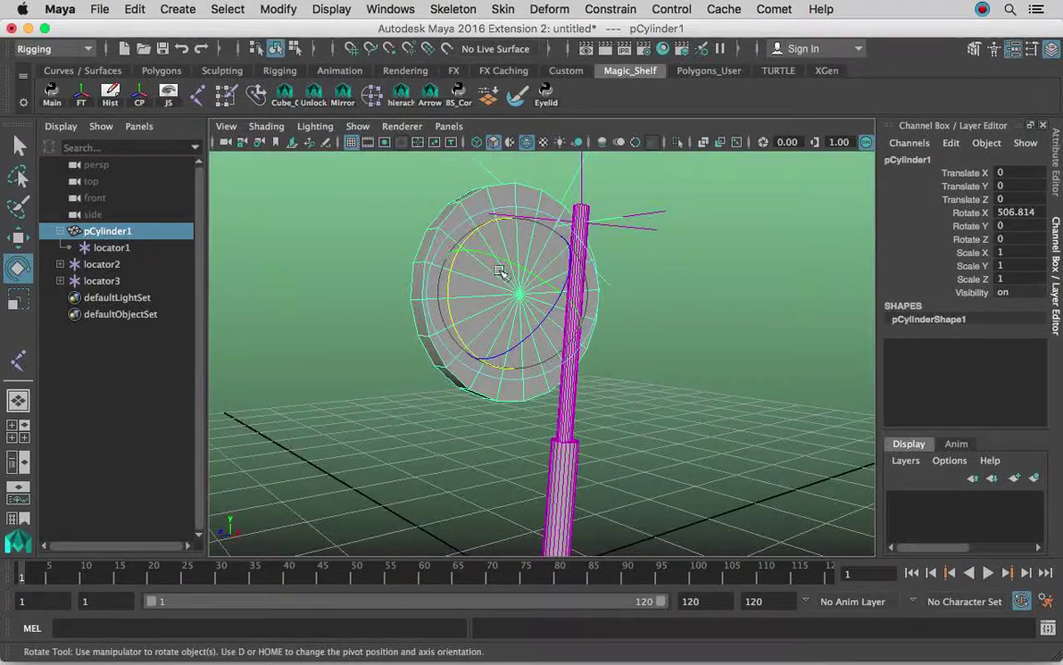
drag(471, 233, 676, 295)
key(z)
key(z)
Reset the wheel's Rotate X to 0 and deselect it
click(471, 322)
click(1017, 211)
text(0)
key(Return)
click(683, 360)
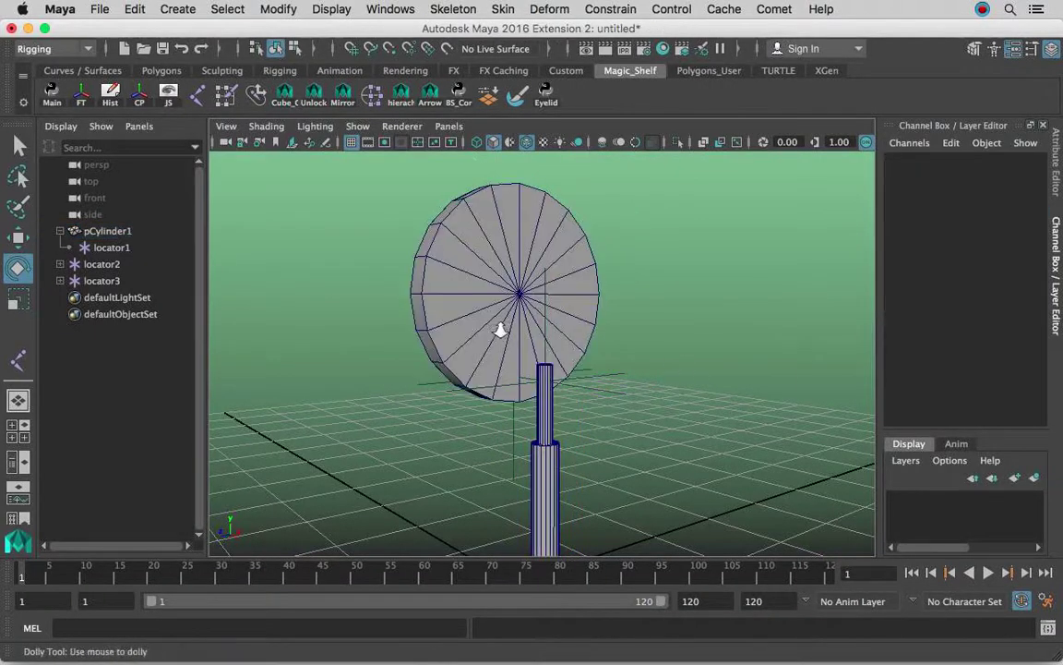
Select locator1 on the wheel together with locator2 on the inner rod to examine how they are linked
alt+right_drag(500, 325, 600, 327)
alt+middle_drag(603, 326, 641, 308)
alt+drag(425, 369, 656, 368)
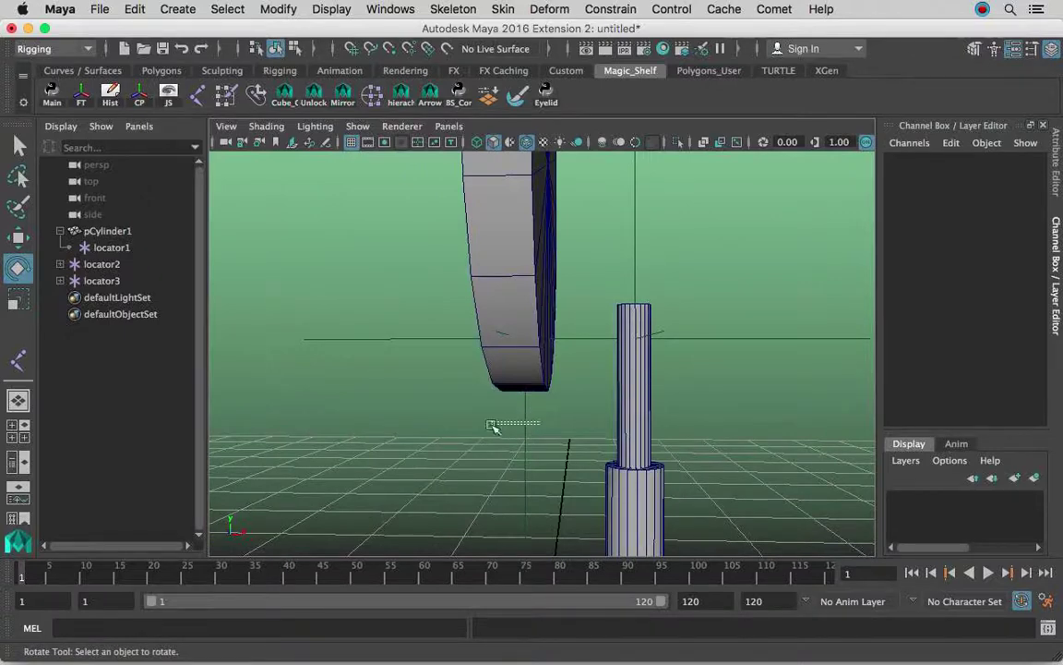
drag(494, 426, 494, 427)
shift+drag(802, 386, 801, 387)
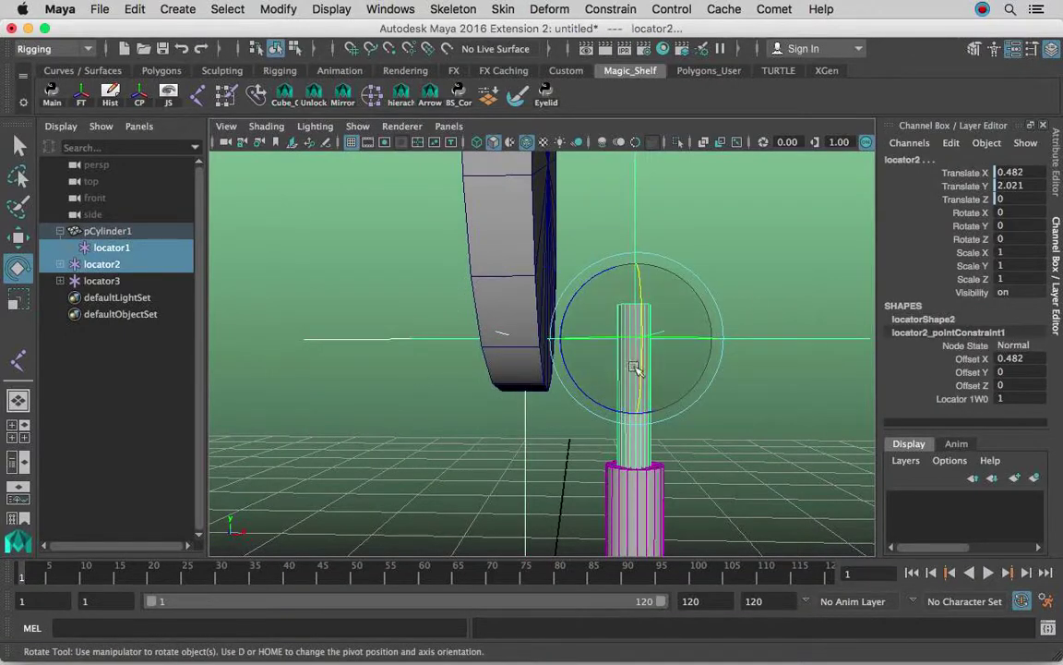
alt+drag(616, 329, 479, 300)
Rotate the wheel to check that locator1 moves with it, and undo the rotation
click(479, 300)
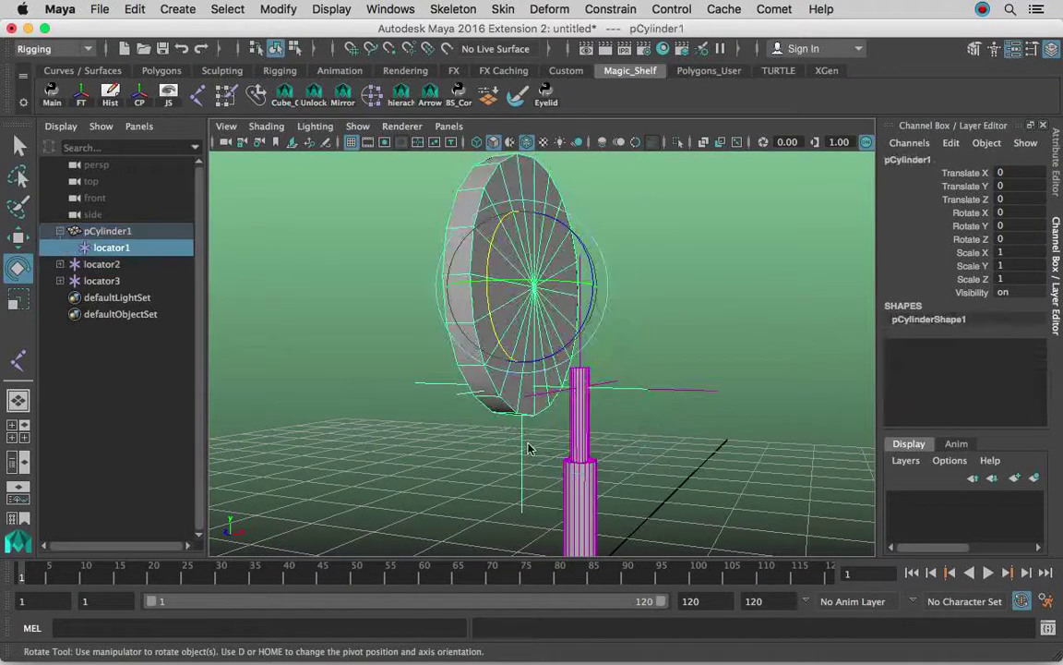
click(506, 400)
click(490, 276)
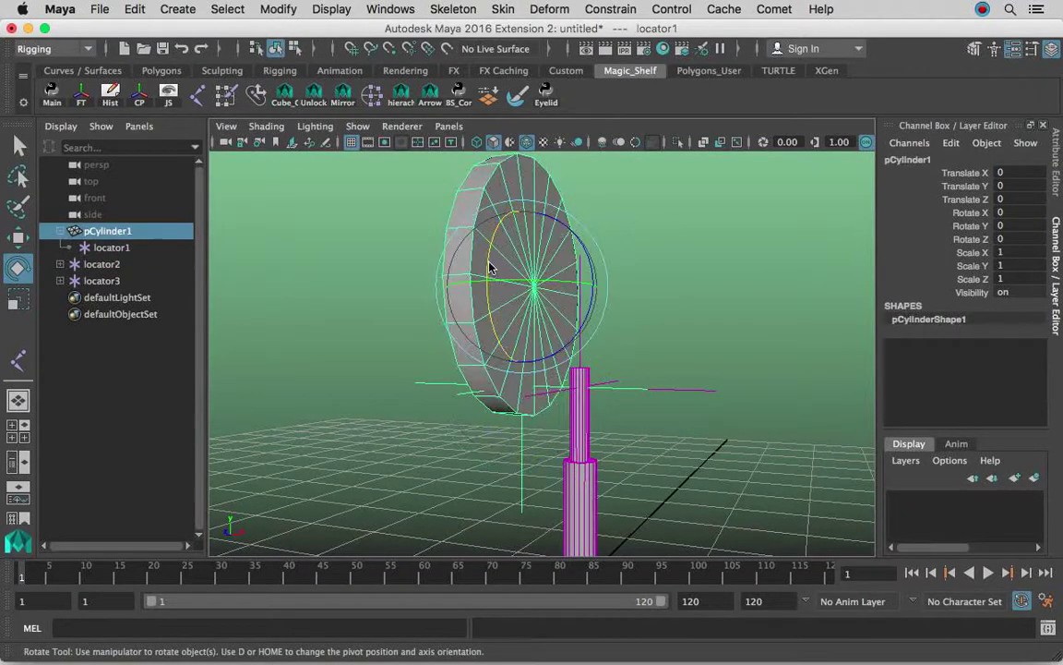
drag(500, 237, 648, 377)
key(super+z)
Check locator2 and locator1 individually, test-rotate the wheel as locator1's parent, and undo the rotation
drag(744, 373, 743, 417)
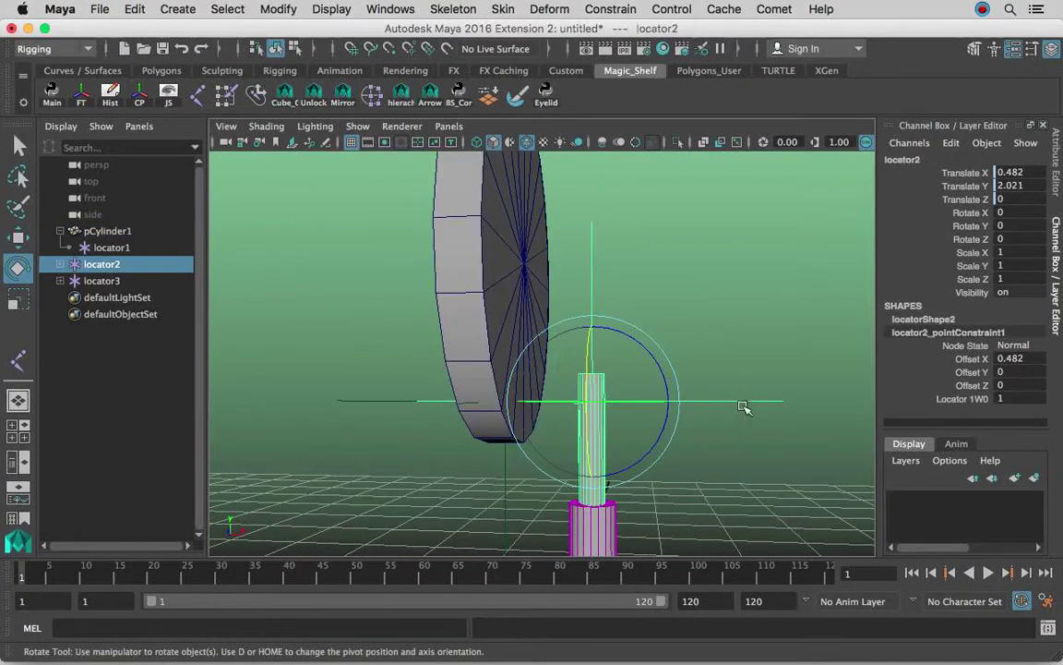
click(509, 456)
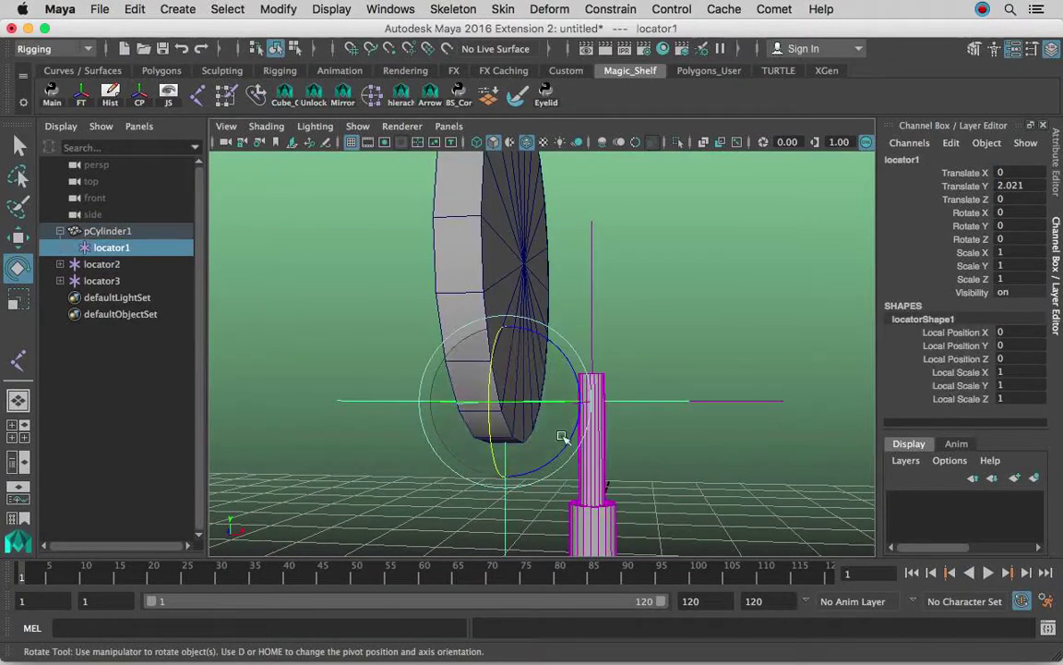
alt+drag(609, 419, 554, 403)
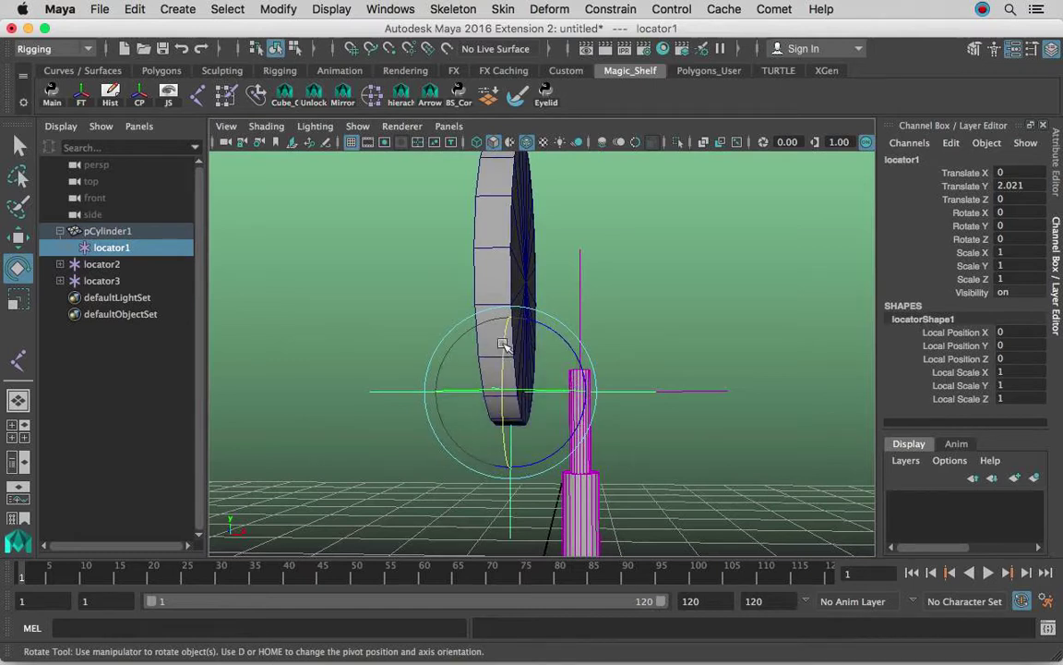
drag(504, 336, 499, 412)
key(Up)
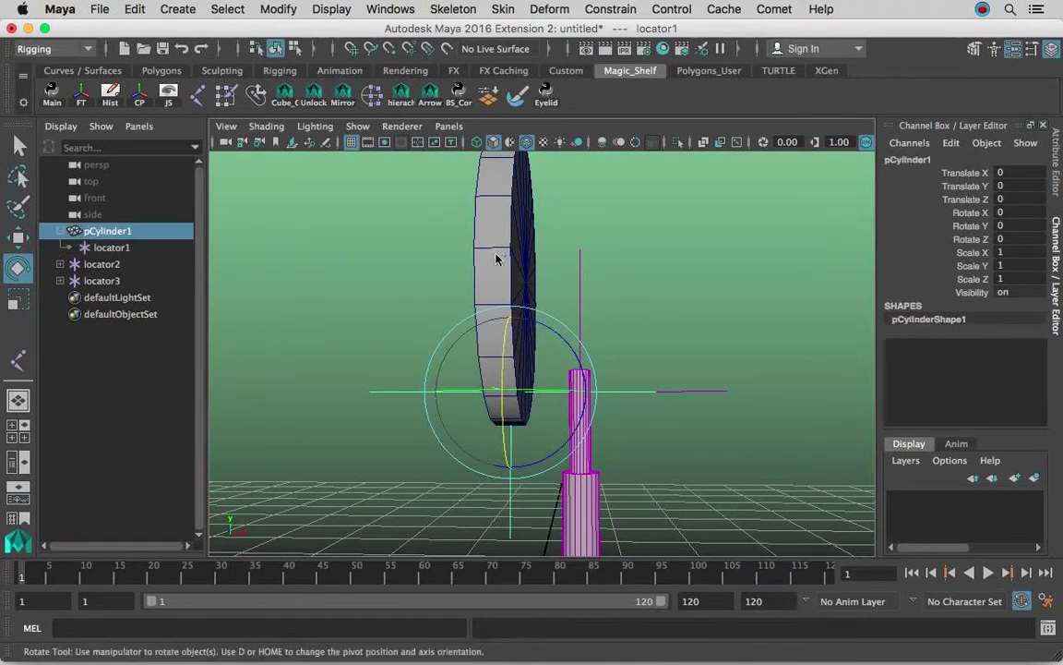
drag(506, 238, 498, 386)
key(z)
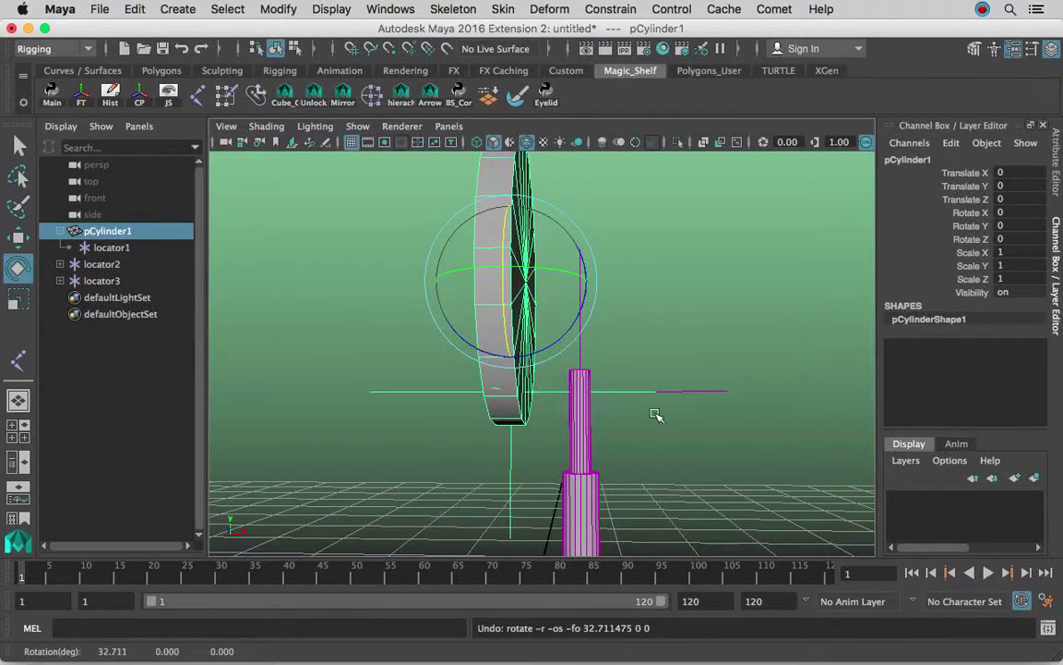
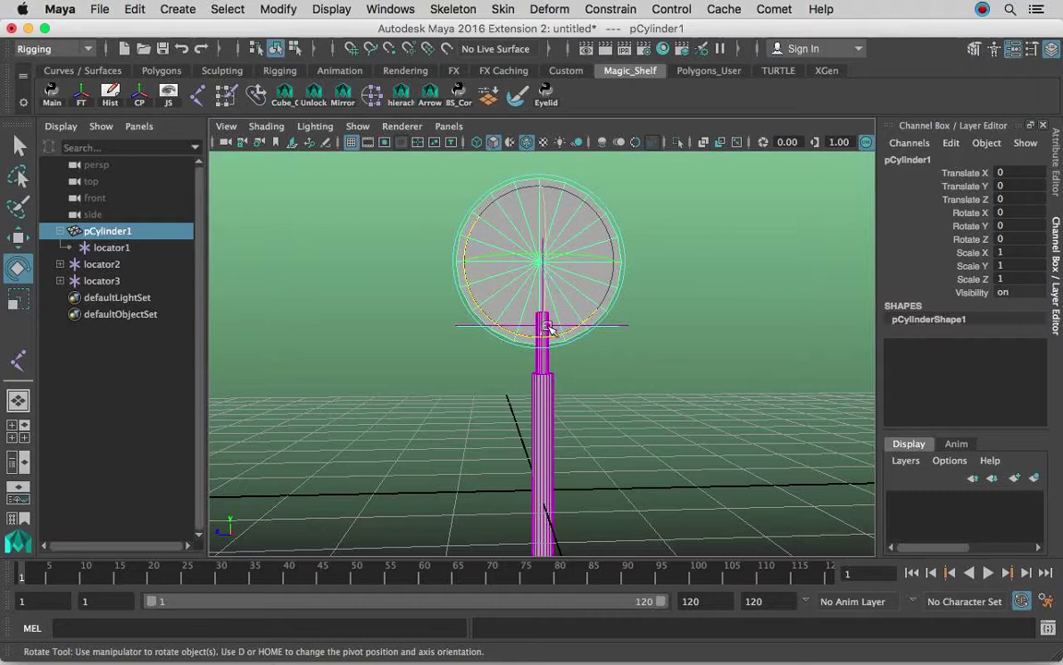
Rotate the wheel partway and examine the aim constraints on the inner rod and outer cylinder
drag(470, 230, 514, 333)
mouse_move(641, 354)
alt+mouse_down()
mouse_move(617, 300)
mouse_move(577, 290)
mouse_move(651, 366)
alt+mouse_up()
alt+drag(545, 405, 586, 351)
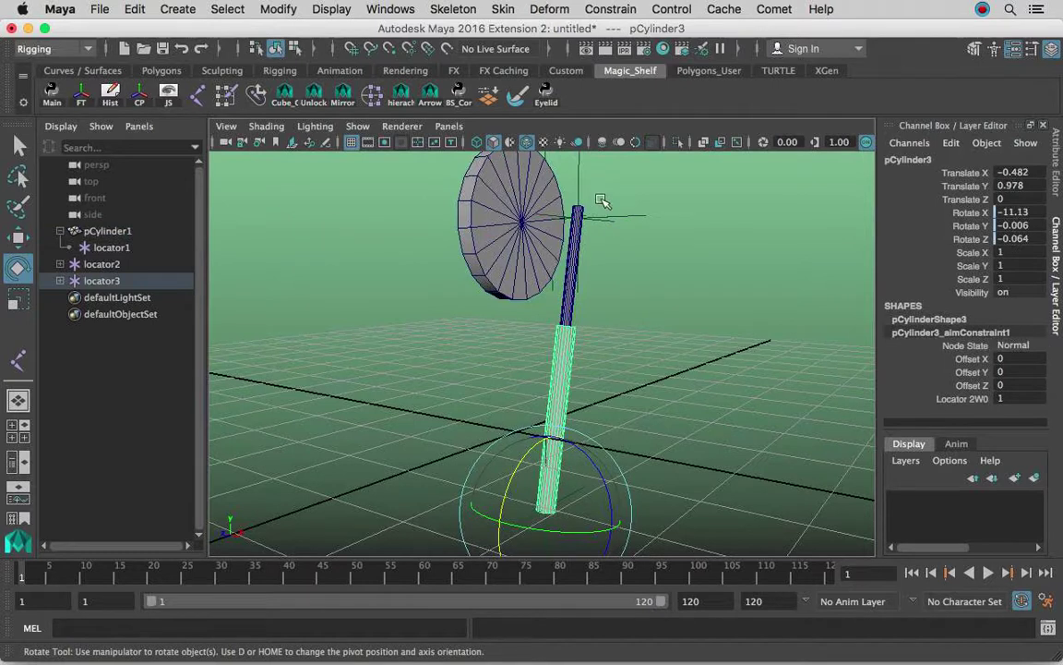
click(577, 182)
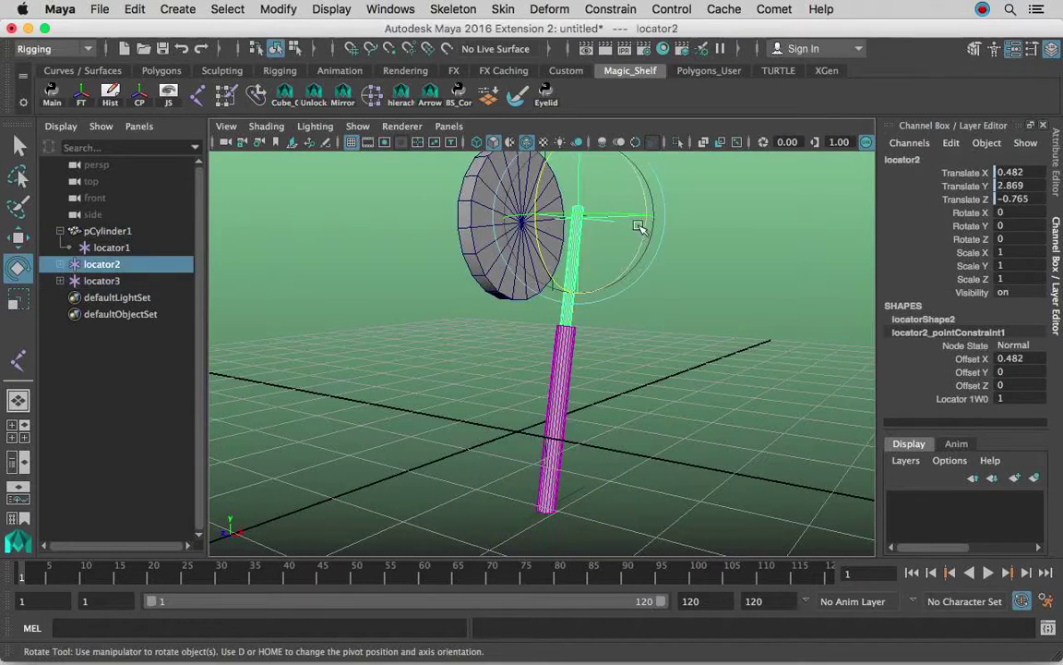
click(635, 351)
click(522, 232)
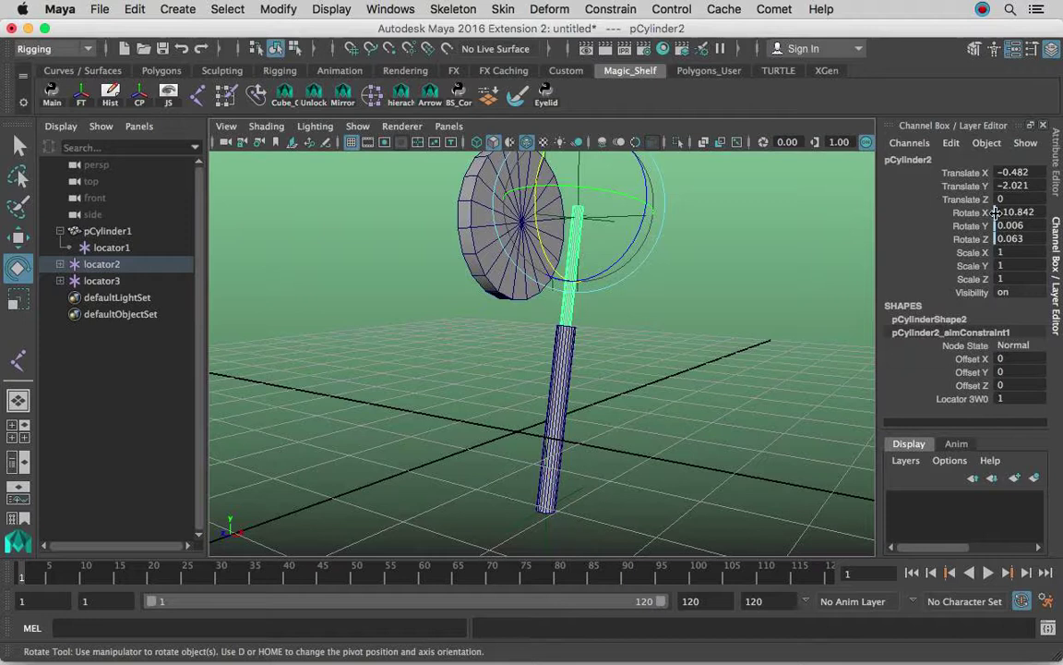
click(571, 355)
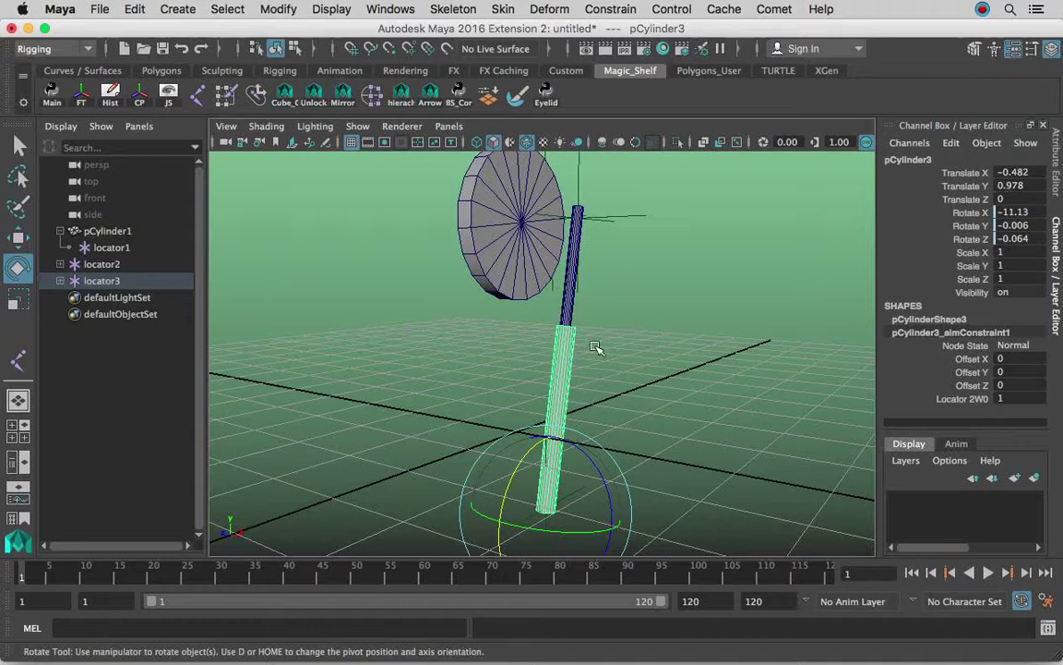
click(644, 340)
click(569, 350)
click(578, 227)
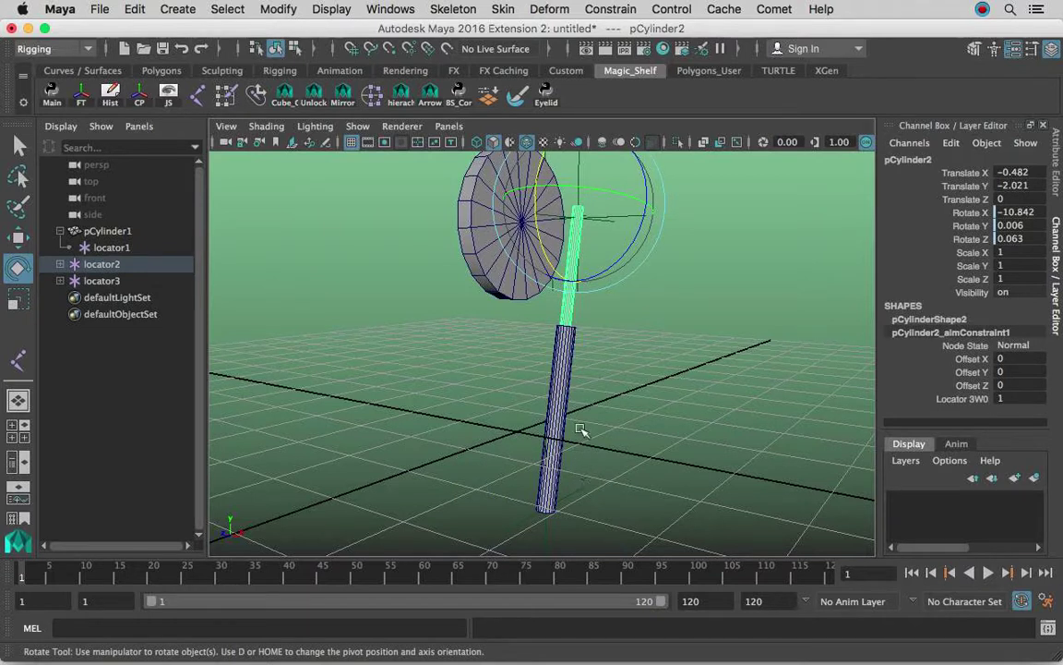
key(w)
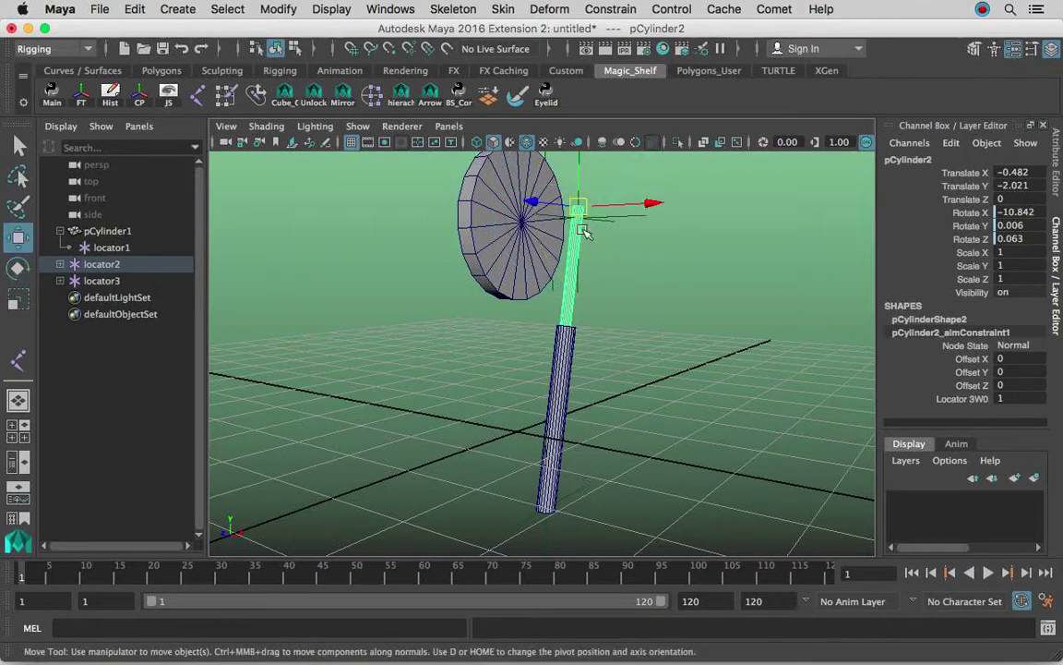
click(562, 355)
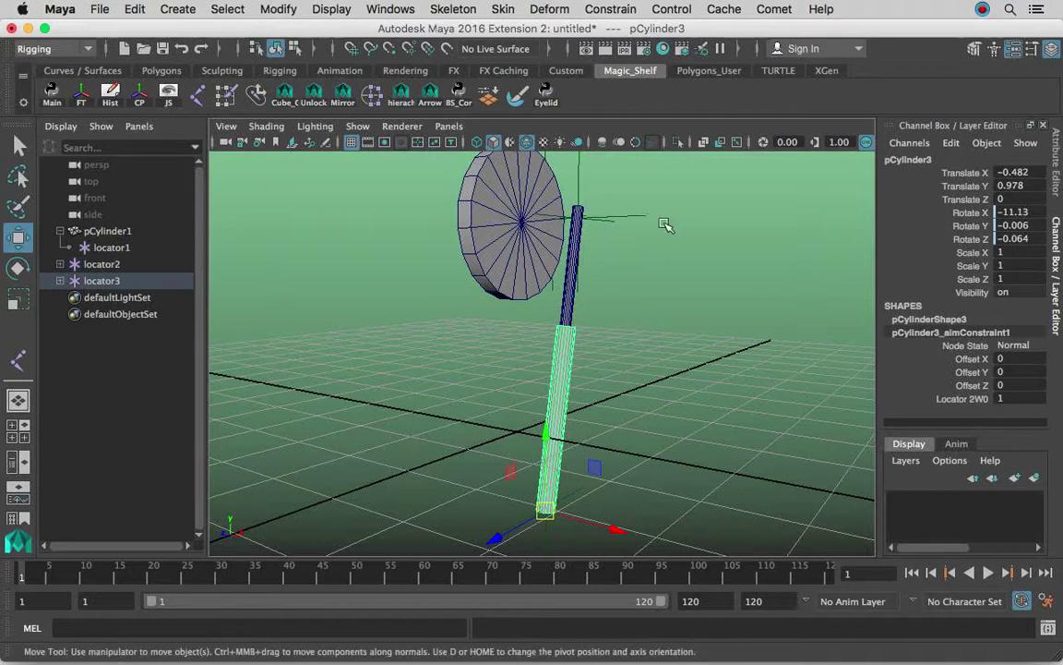
Examine from the side how the inner rod, outer cylinder and locator2 relate to each other
alt+drag(612, 357, 654, 366)
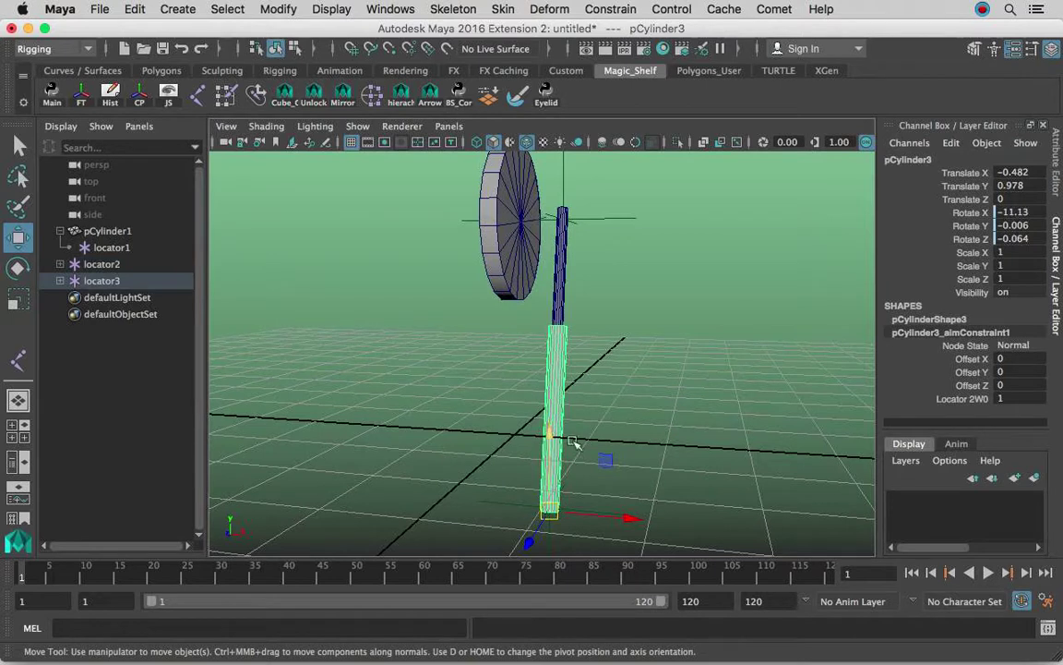
click(563, 219)
click(568, 272)
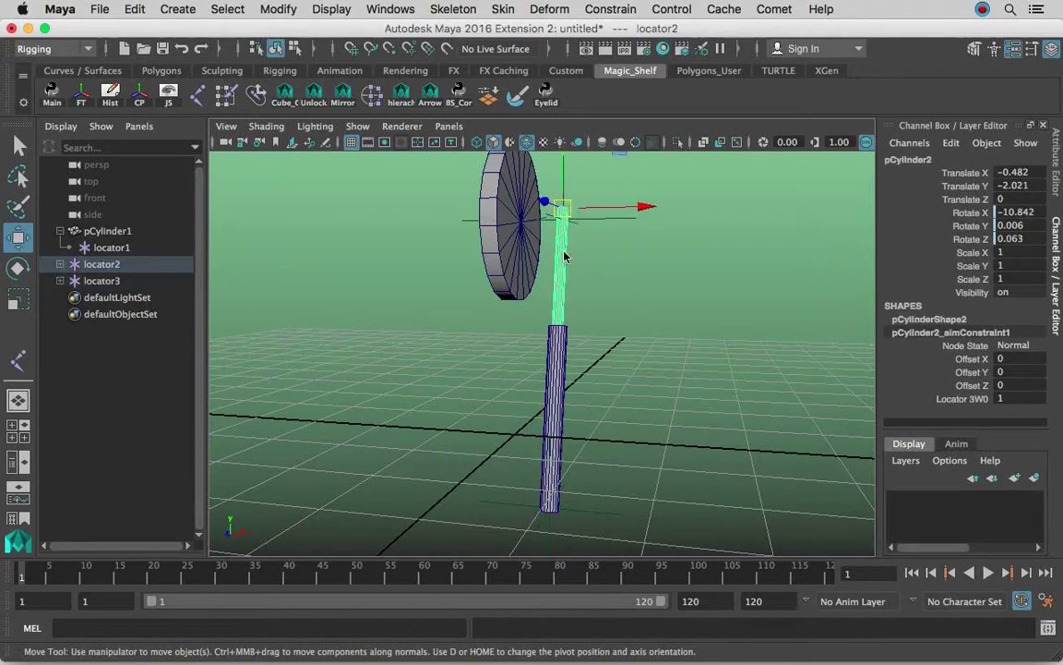
click(548, 525)
click(673, 390)
alt+middle_drag(568, 256, 567, 282)
alt+drag(568, 286, 612, 278)
click(608, 229)
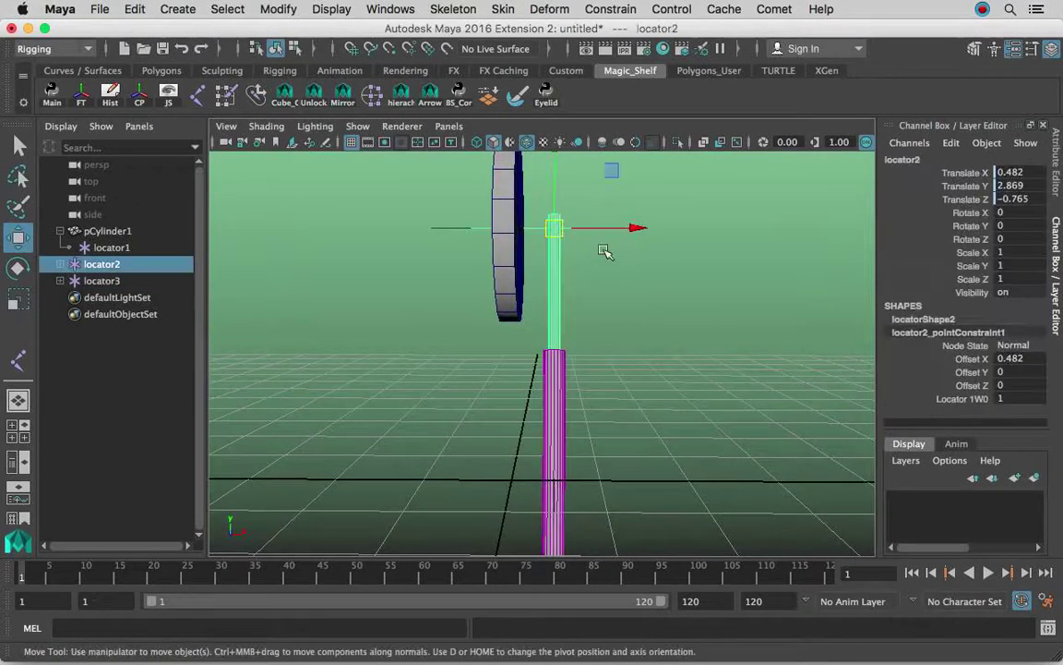
click(559, 378)
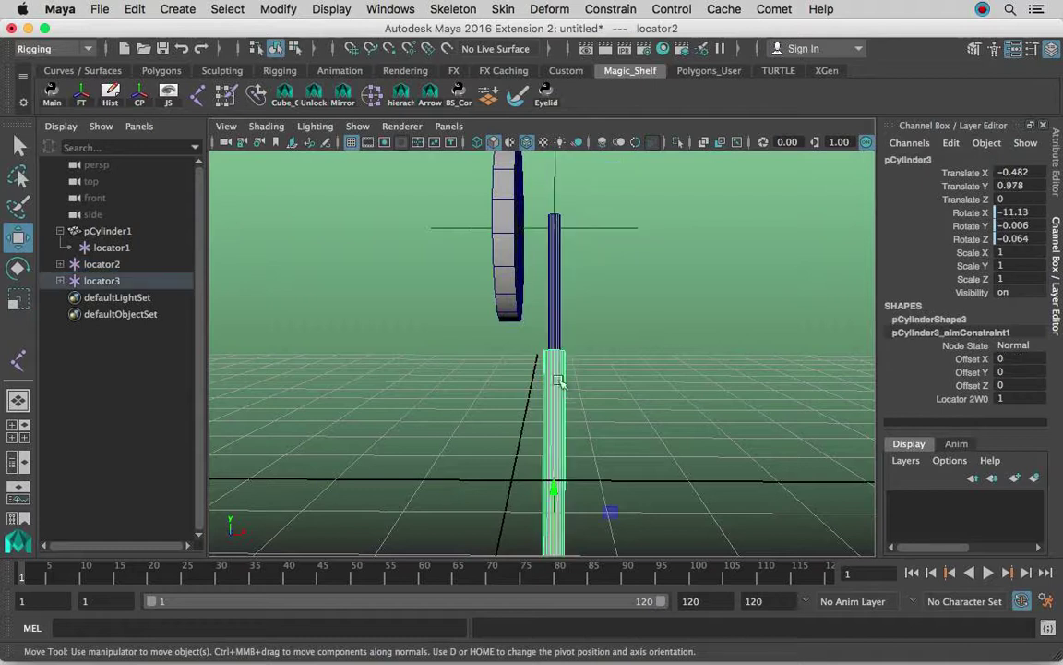
click(601, 228)
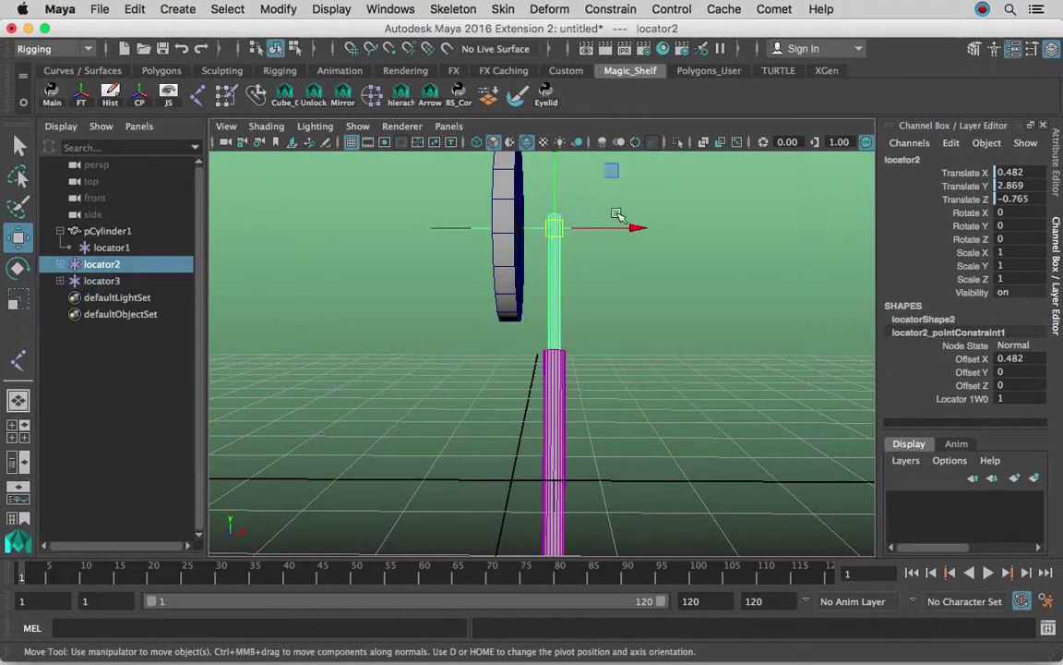
click(624, 291)
click(624, 230)
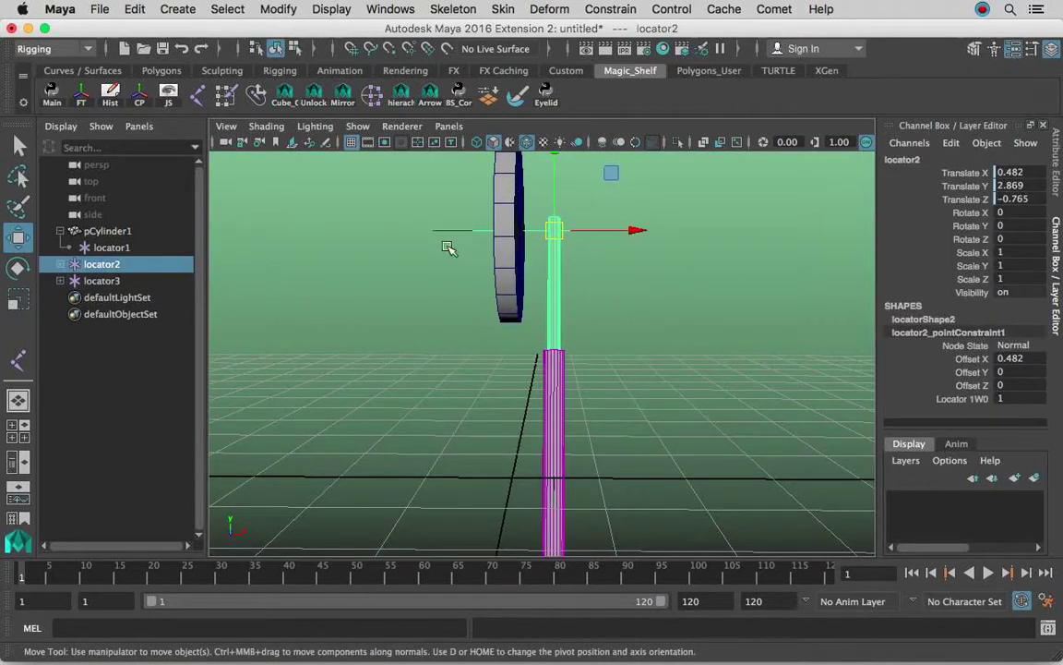
Rotate the wheel again to test the finished piston, and reset its Rotate X to 0
drag(447, 247, 398, 196)
click(515, 300)
key(e)
alt+drag(517, 297, 616, 232)
drag(421, 222, 600, 321)
click(1025, 212)
text(0)
key(Return)
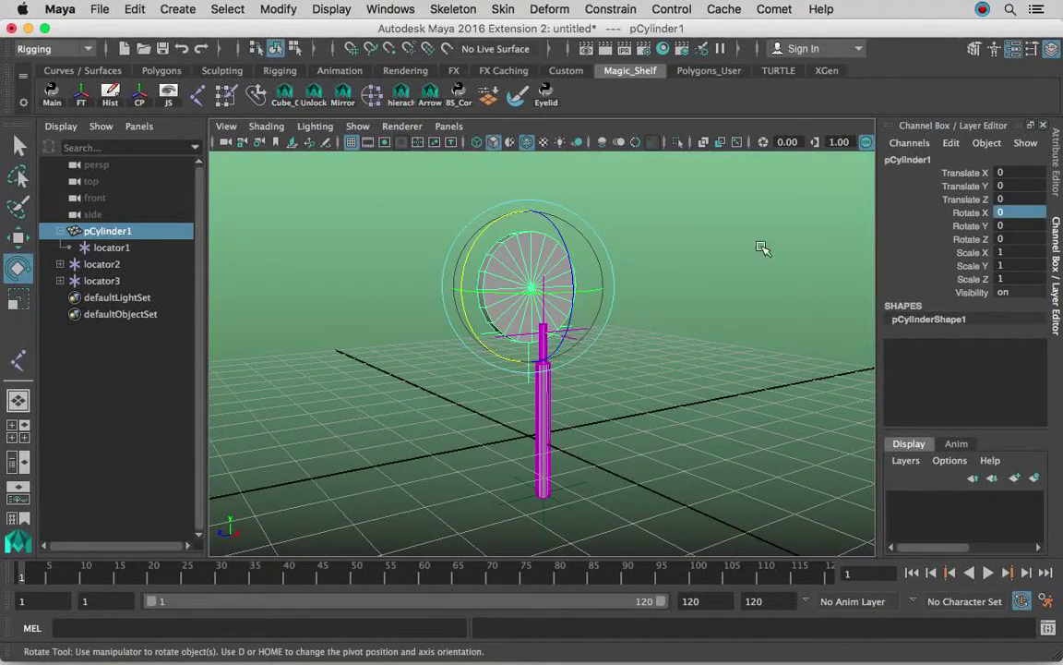
click(702, 275)
alt+drag(572, 299, 688, 303)
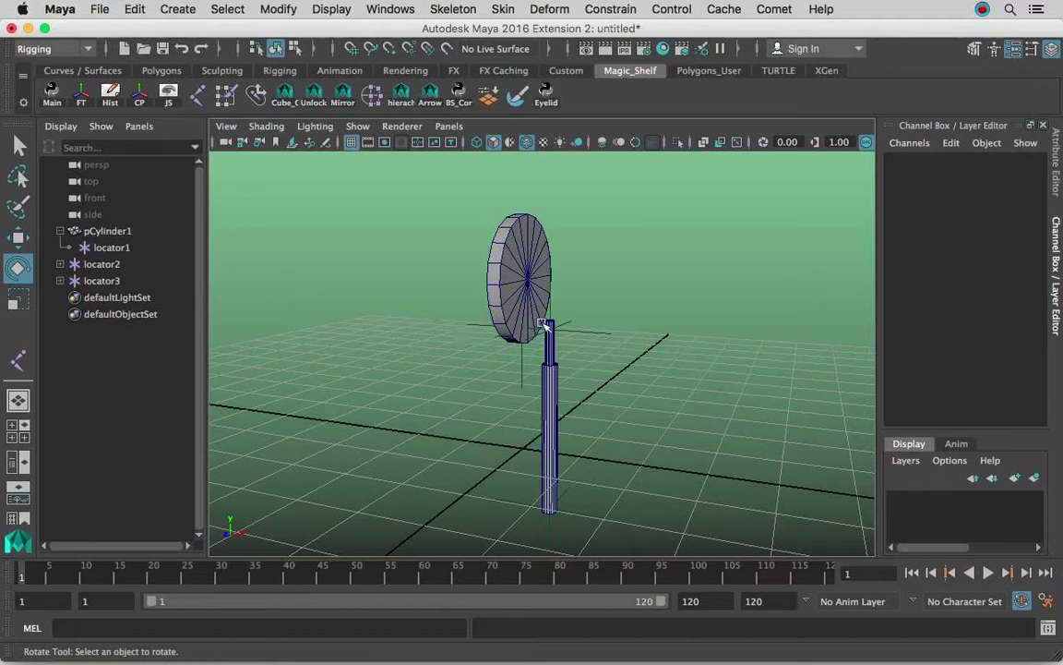
alt+drag(585, 308, 587, 350)
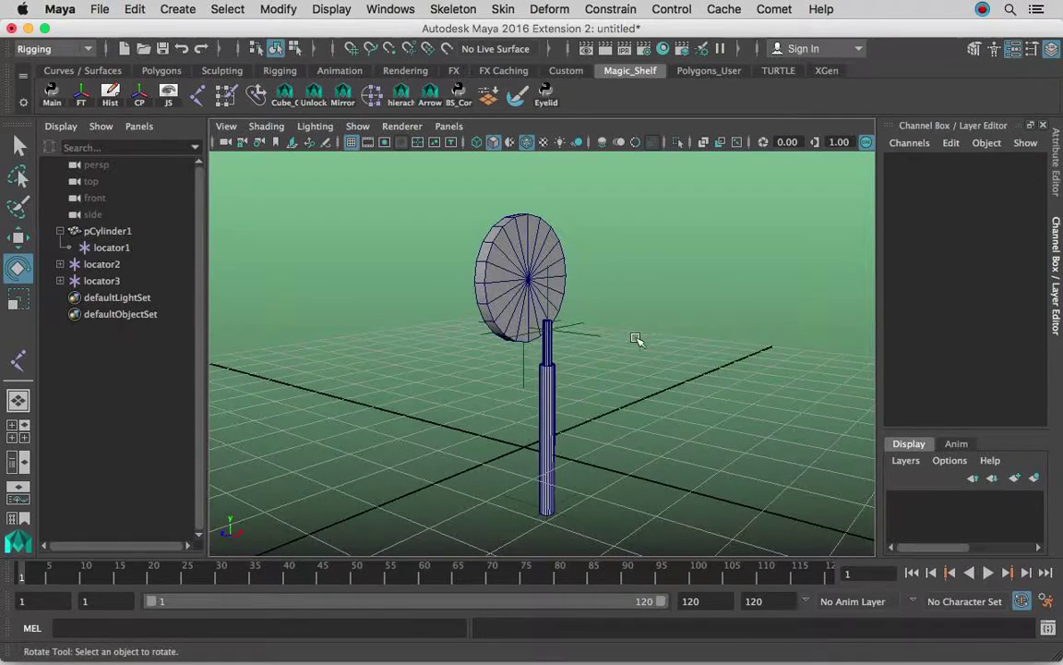
alt+right_drag(648, 339, 551, 334)
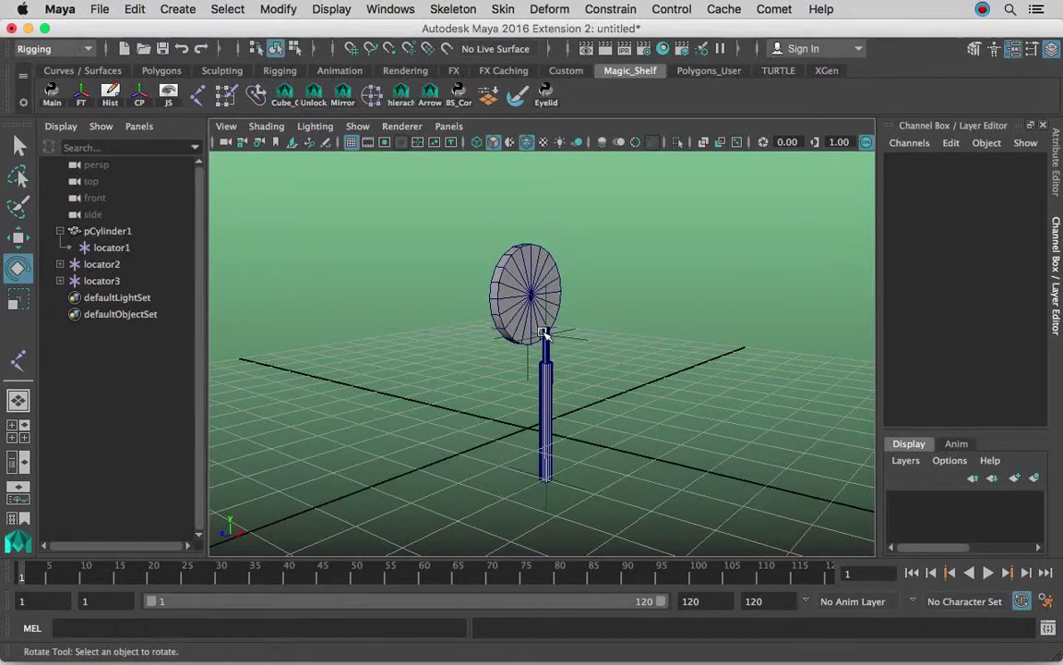
click(600, 7)
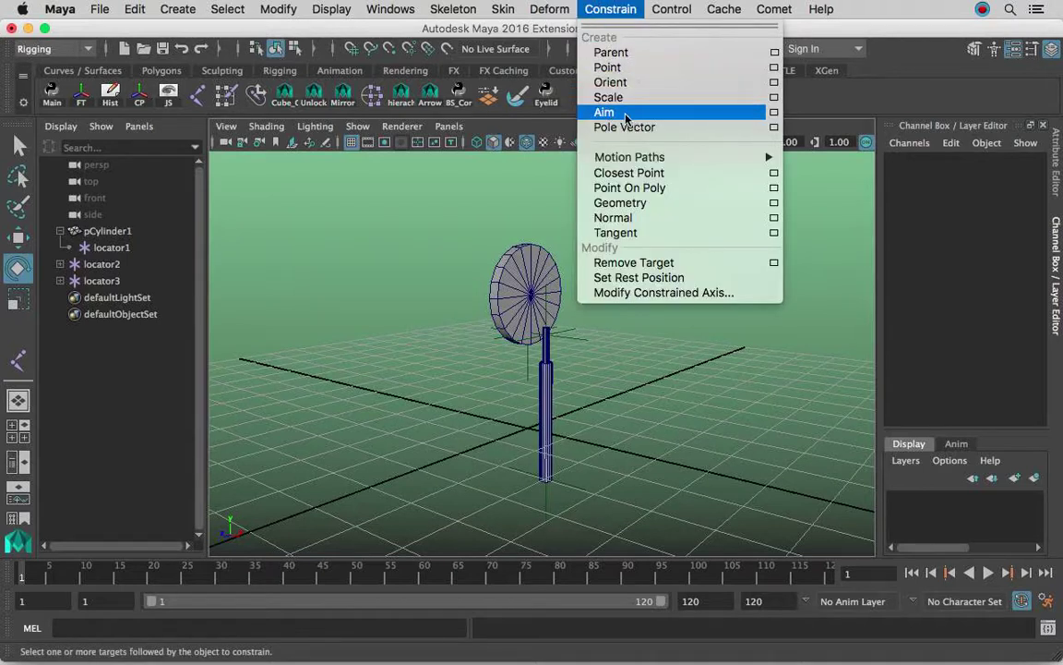
Create a new locator and move it away from the piston to about X -2.19, Y 1.09, Z 1.46
click(177, 9)
click(177, 8)
click(177, 8)
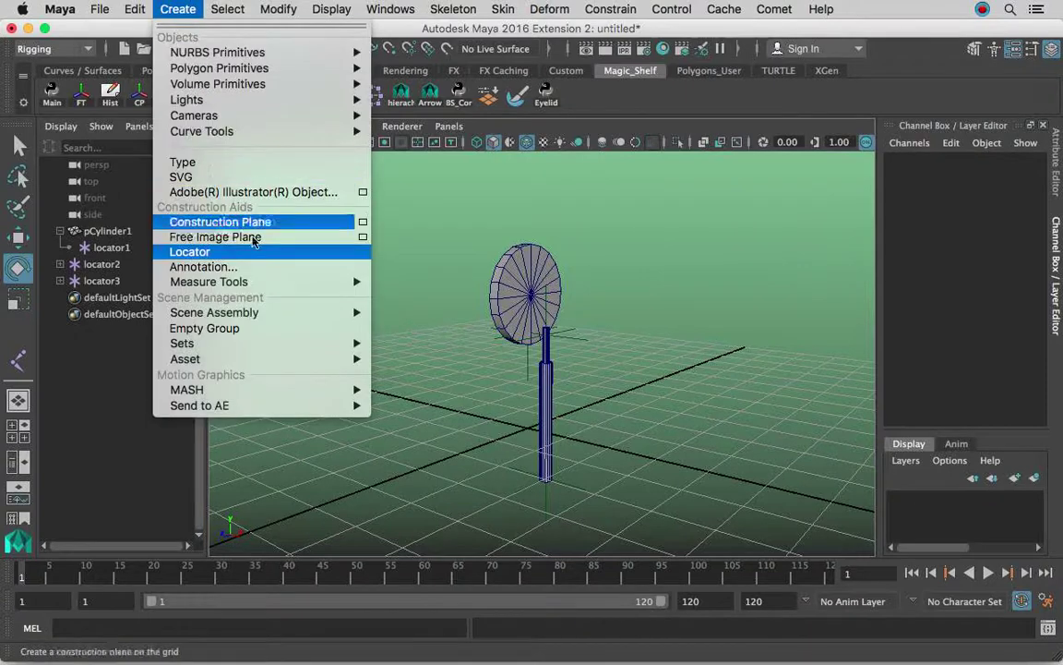
click(262, 253)
drag(525, 431, 397, 371)
alt+right_drag(399, 373, 453, 394)
alt+middle_drag(454, 395, 558, 356)
click(559, 358)
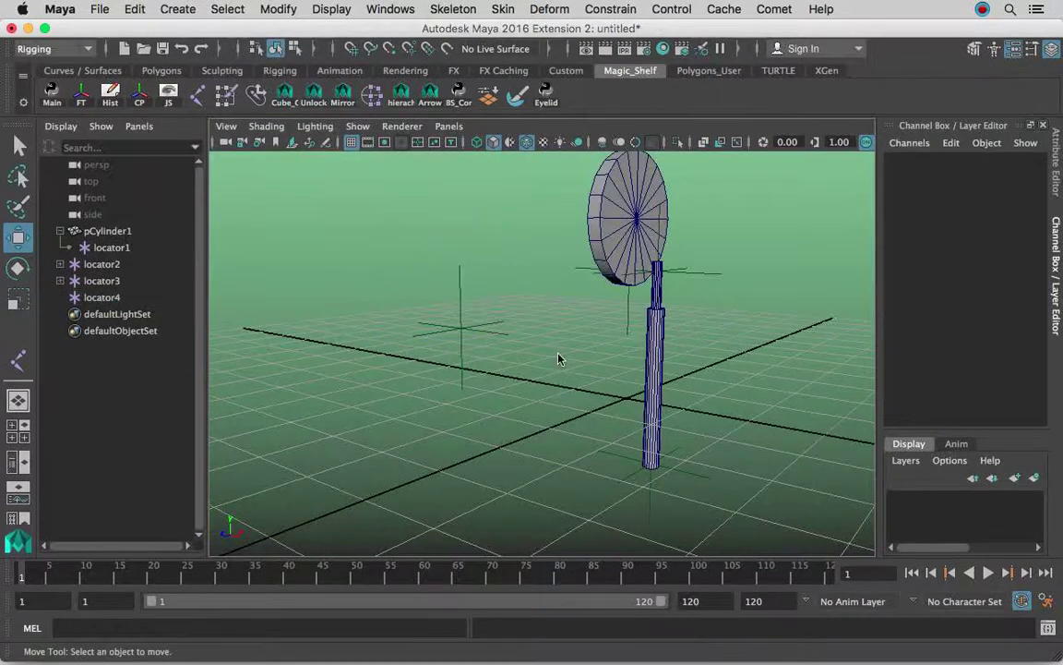
Create an empty group and move it between the new locator and the piston, to about X -1.02, Y 1.15, Z 0.52
key(ctrl+g)
drag(628, 398, 557, 327)
alt+right_drag(508, 331, 595, 319)
alt+middle_drag(520, 328, 561, 346)
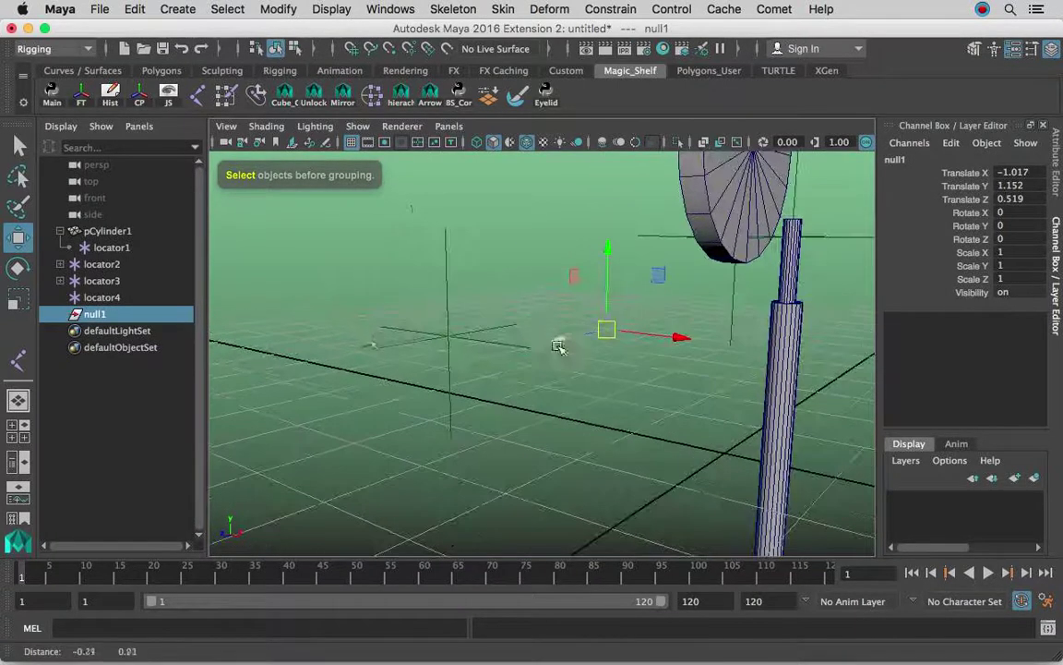
click(591, 362)
alt+drag(590, 363, 586, 305)
mouse_move(582, 301)
mouse_down()
mouse_move(621, 416)
mouse_move(629, 391)
mouse_move(645, 399)
mouse_move(619, 373)
mouse_move(593, 296)
mouse_up()
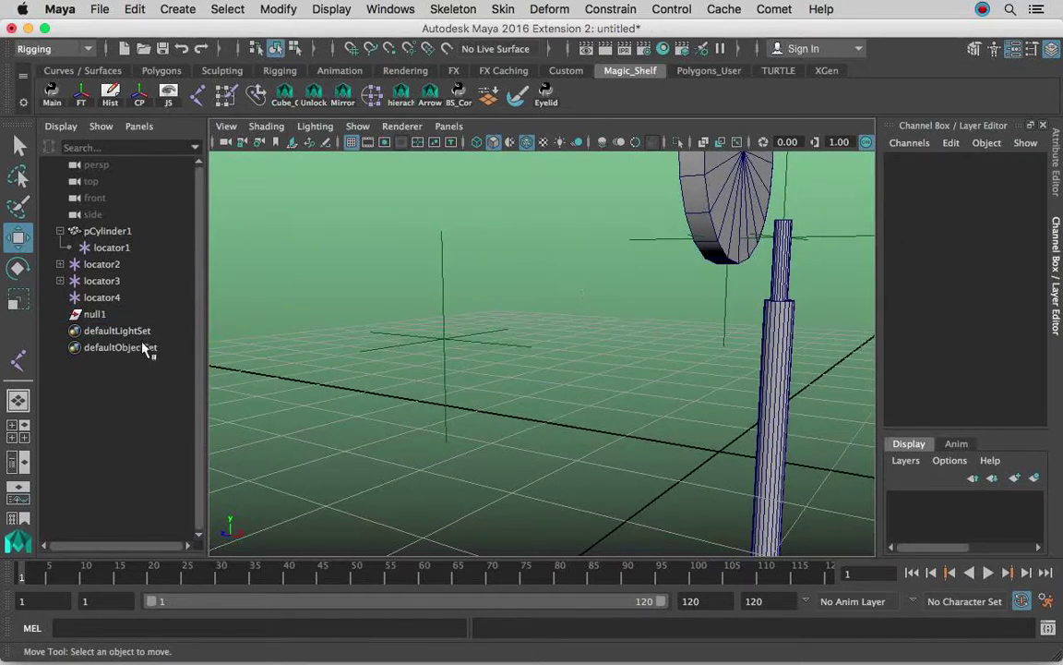
Compare how the empty group null1 and locator4 display in the viewport when selected and deselected
click(135, 314)
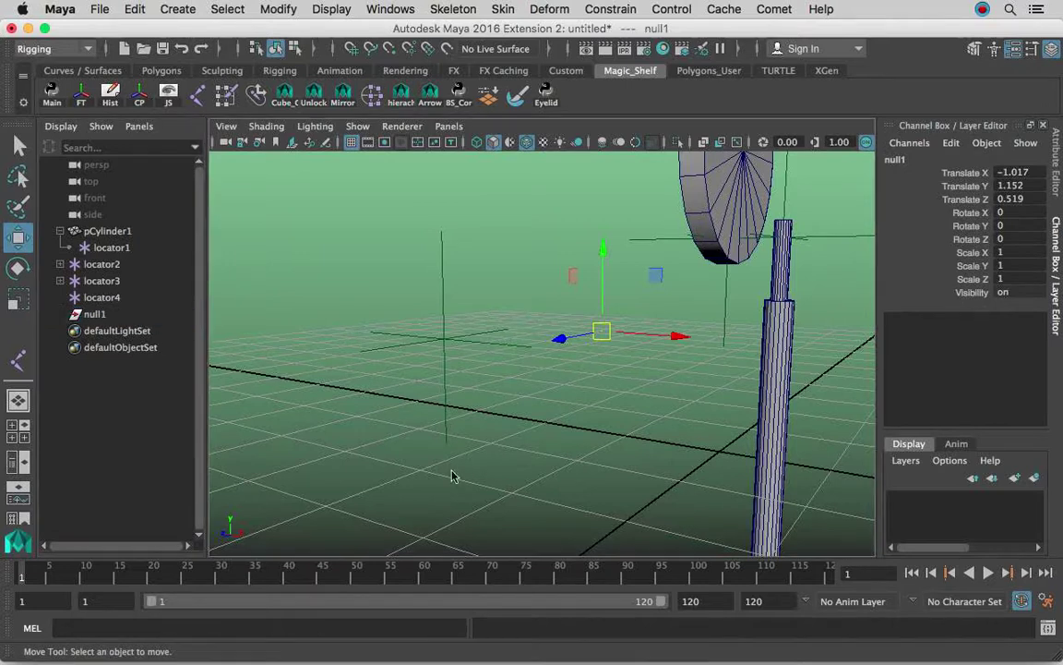
click(422, 372)
click(380, 338)
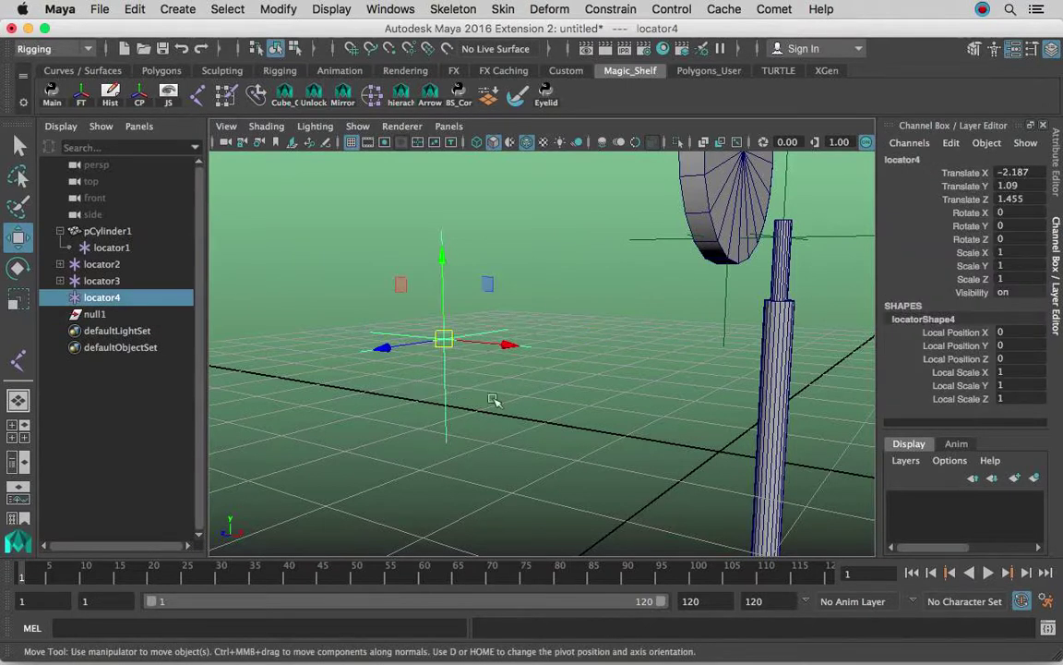
click(373, 270)
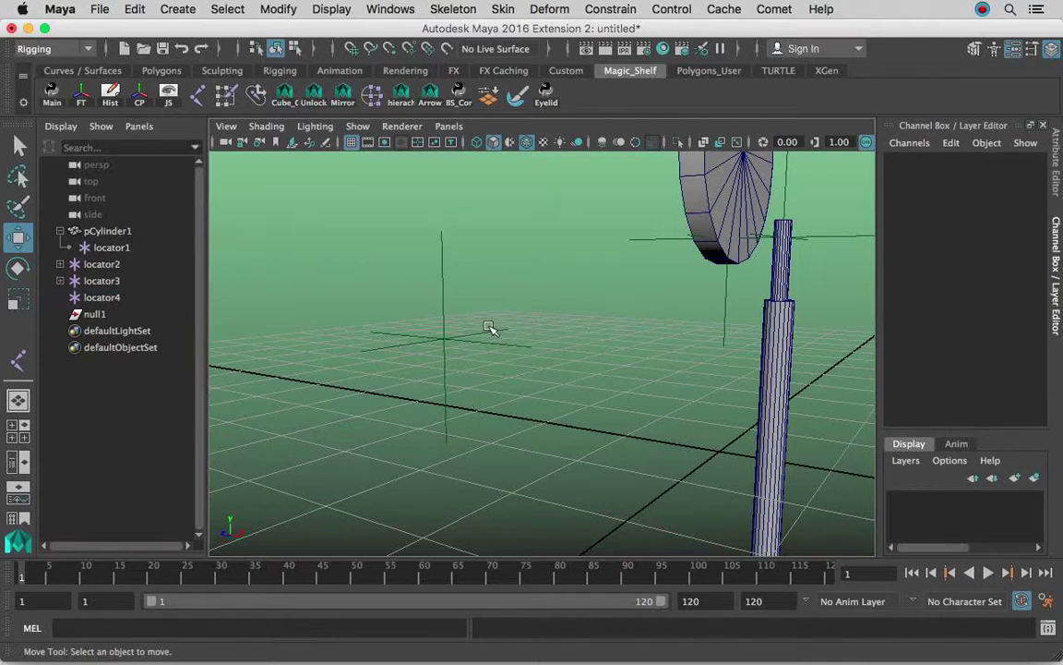
alt+drag(624, 292, 505, 342)
alt+right_drag(505, 341, 604, 302)
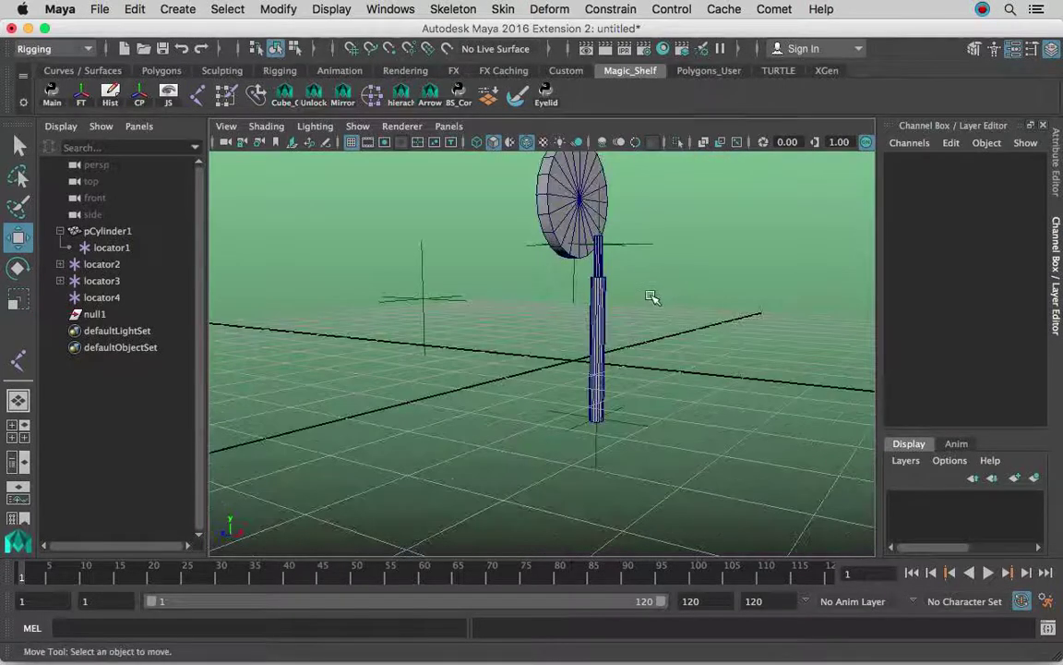
alt+drag(654, 298, 596, 291)
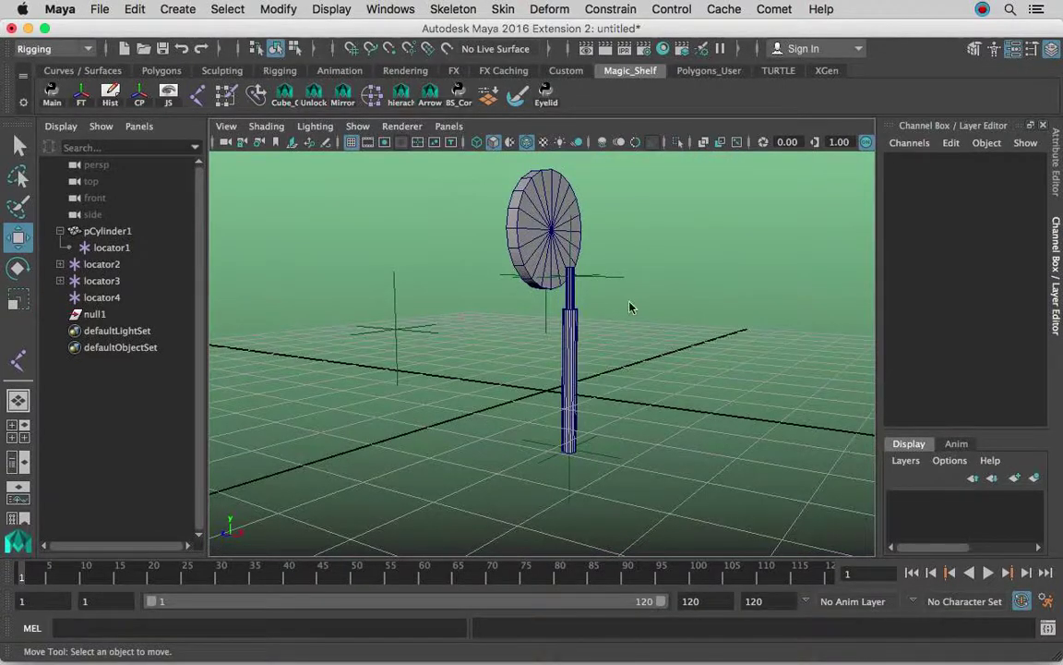